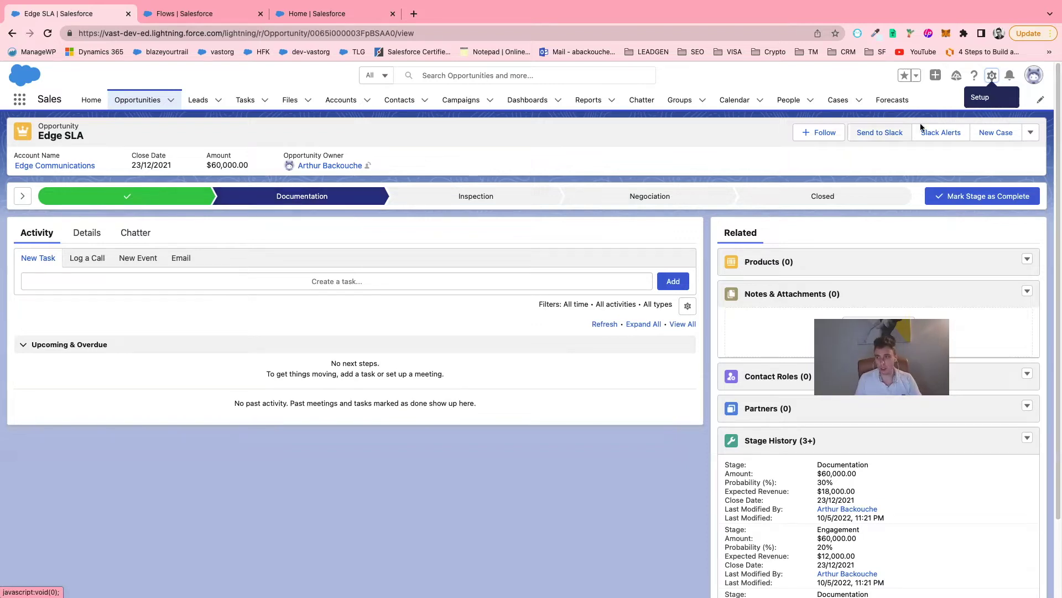
Open Setup and find the Flows page using the search term "flow".
left_click(992, 75)
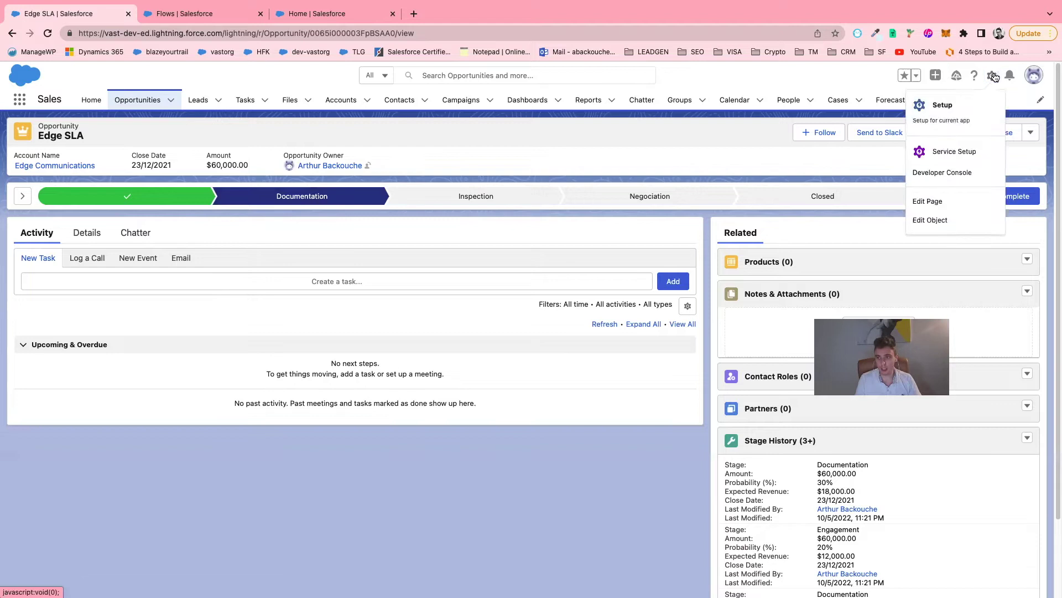
left_click(966, 113)
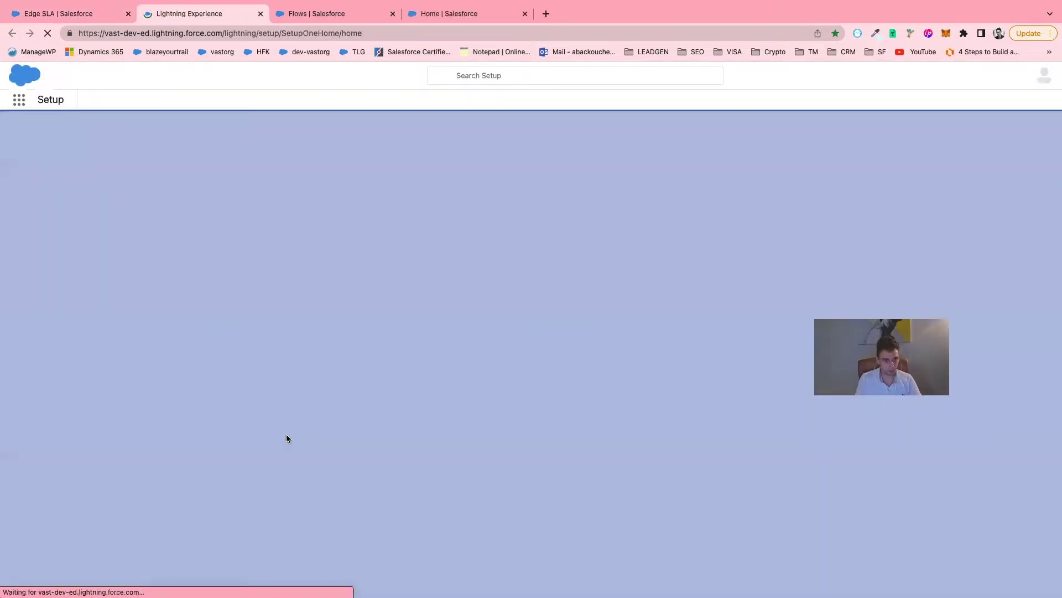
left_click(55, 130)
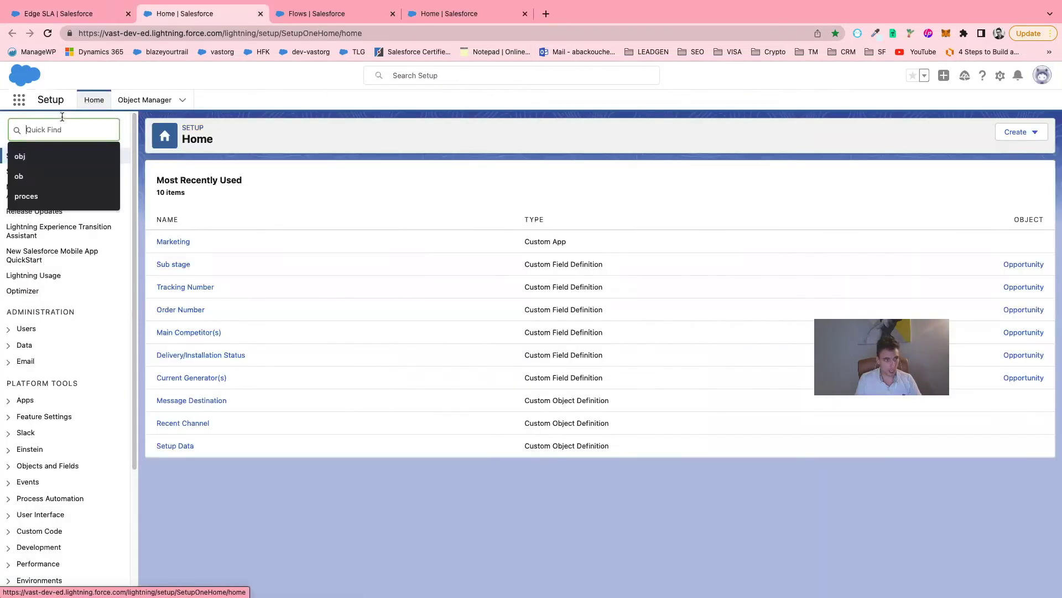
type("flow")
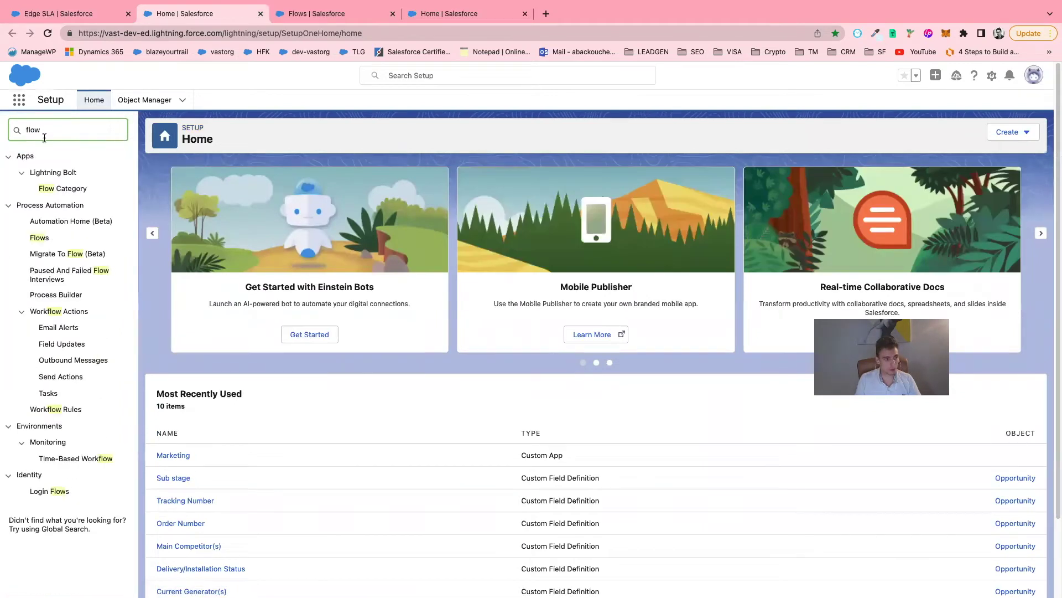
left_click(44, 242)
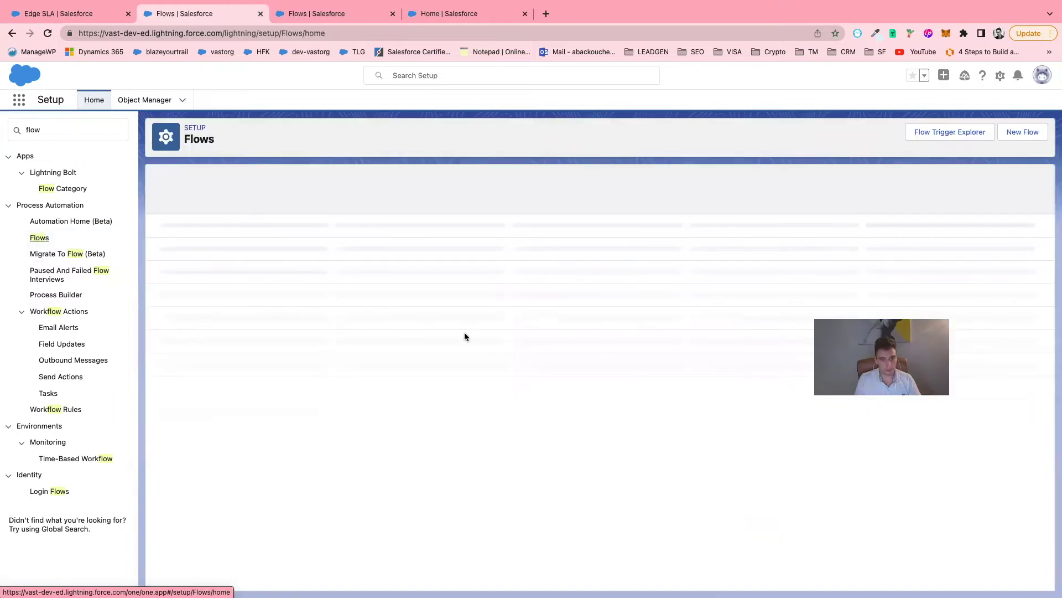
Create a new flow of the Record-Triggered Flow type.
left_click(1017, 132)
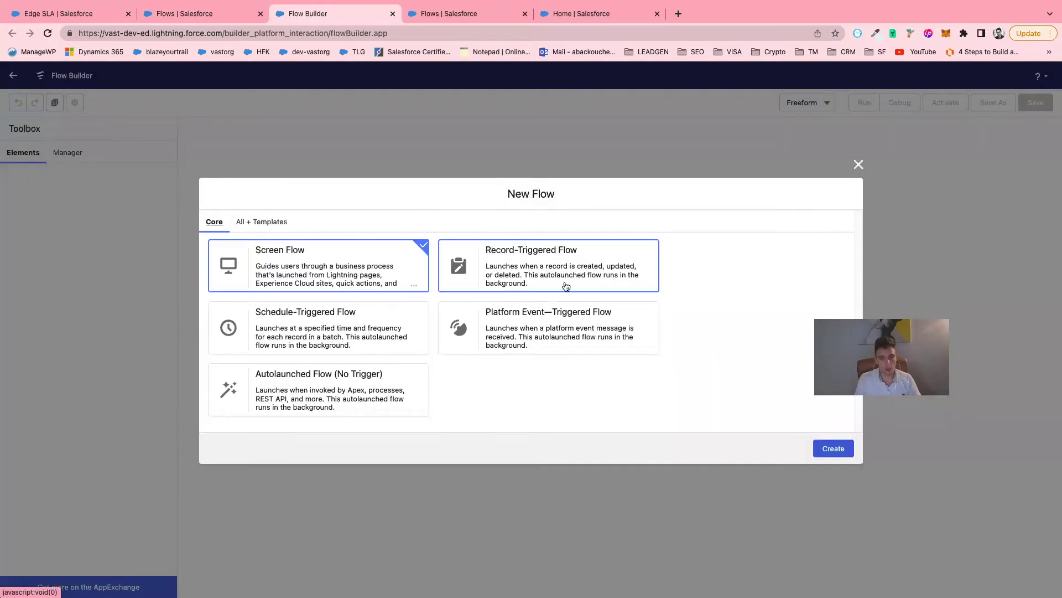
left_click(565, 285)
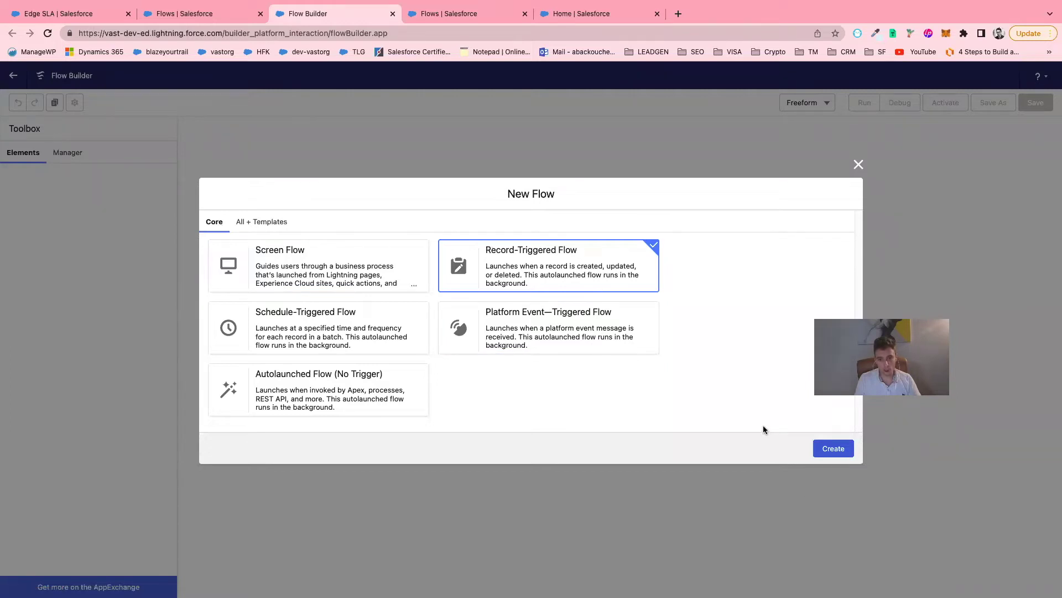
left_click(833, 448)
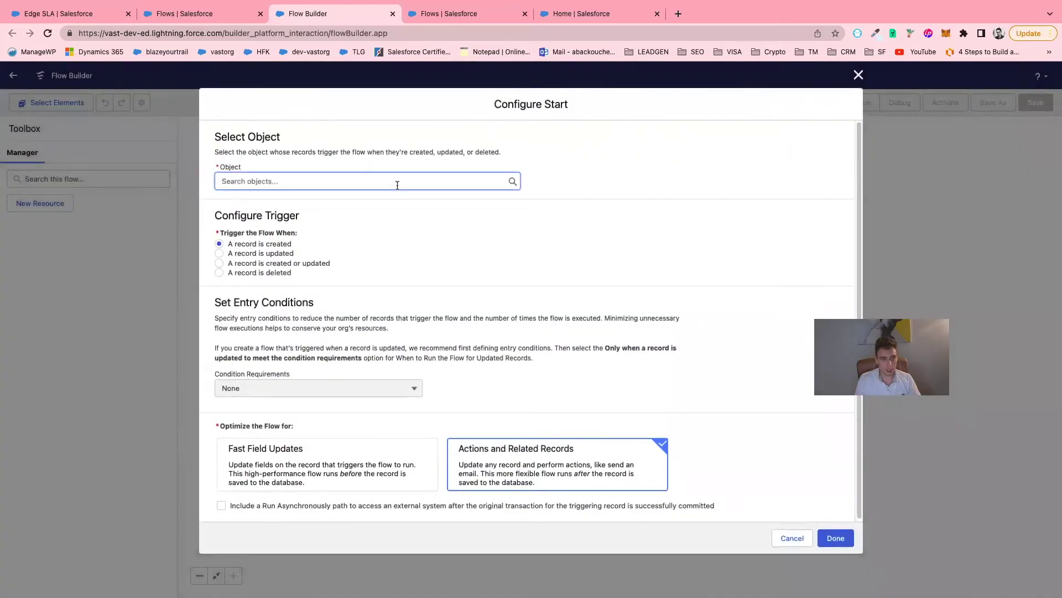
Set Opportunity as the flow's object and trigger the flow when a record is updated.
left_click(397, 185)
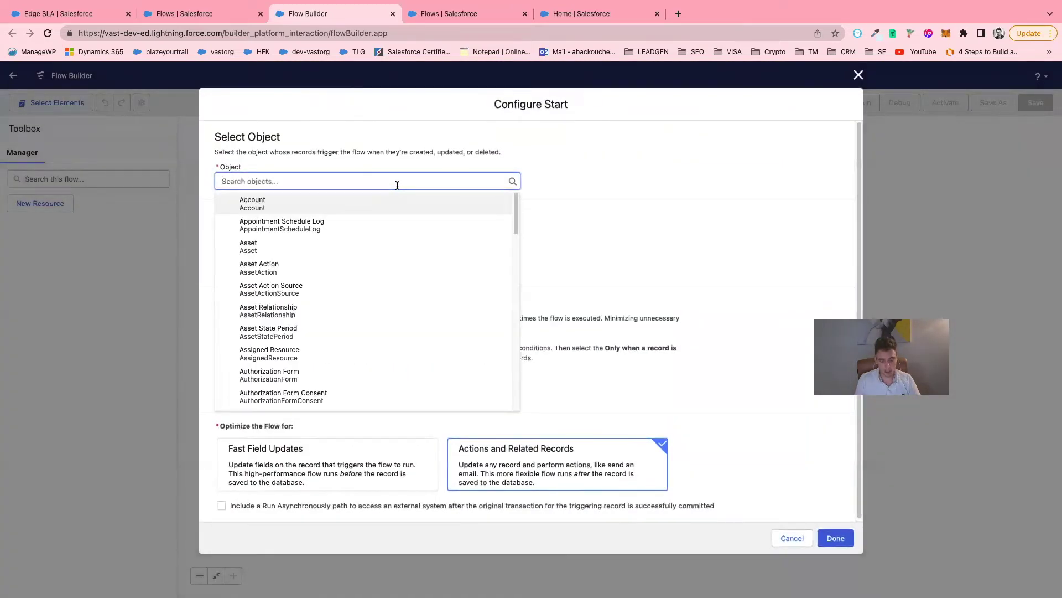
type("opp")
left_click(321, 207)
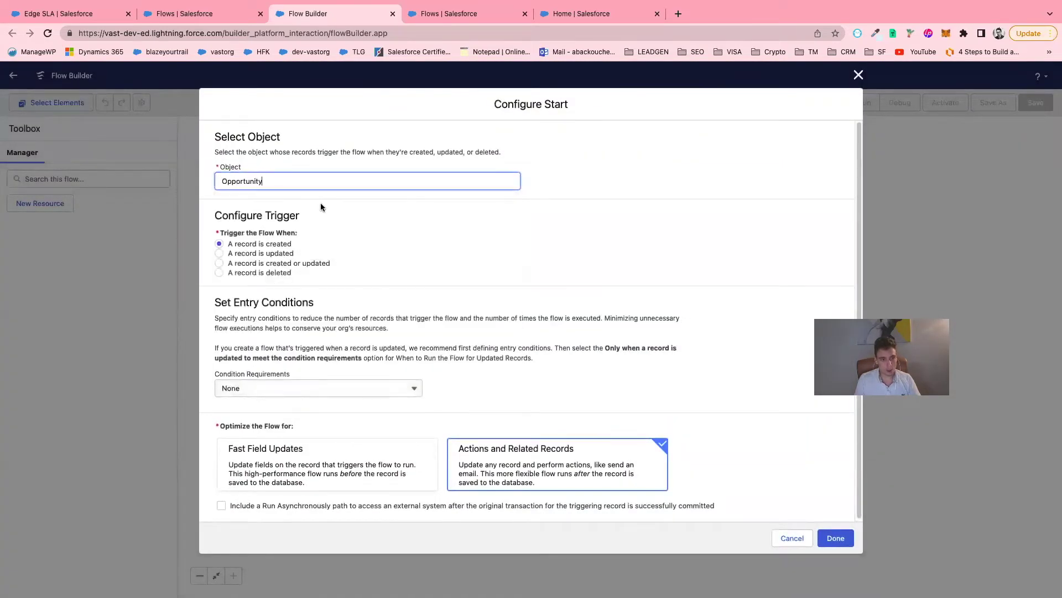
left_click(371, 252)
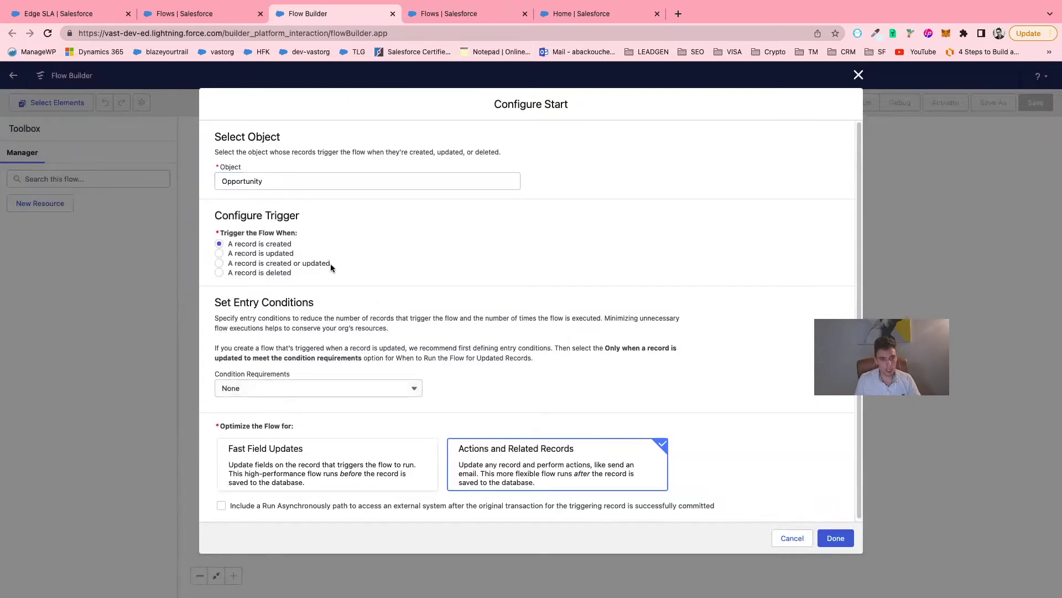
left_click(231, 254)
Set the entry condition requirements to All Conditions Are Met (AND).
scroll(399, 275, "down", 1)
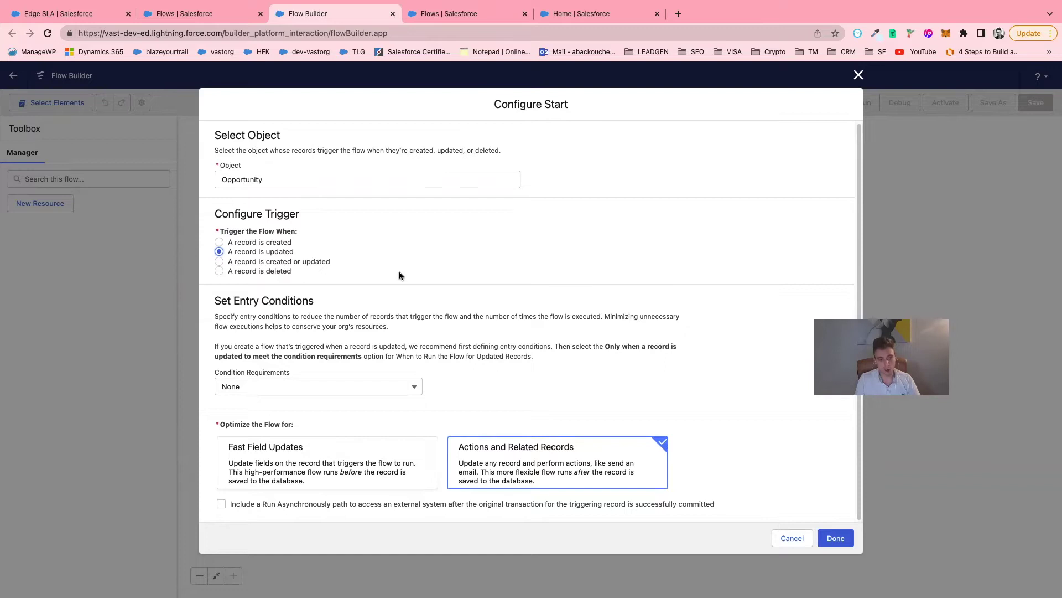
left_click(356, 384)
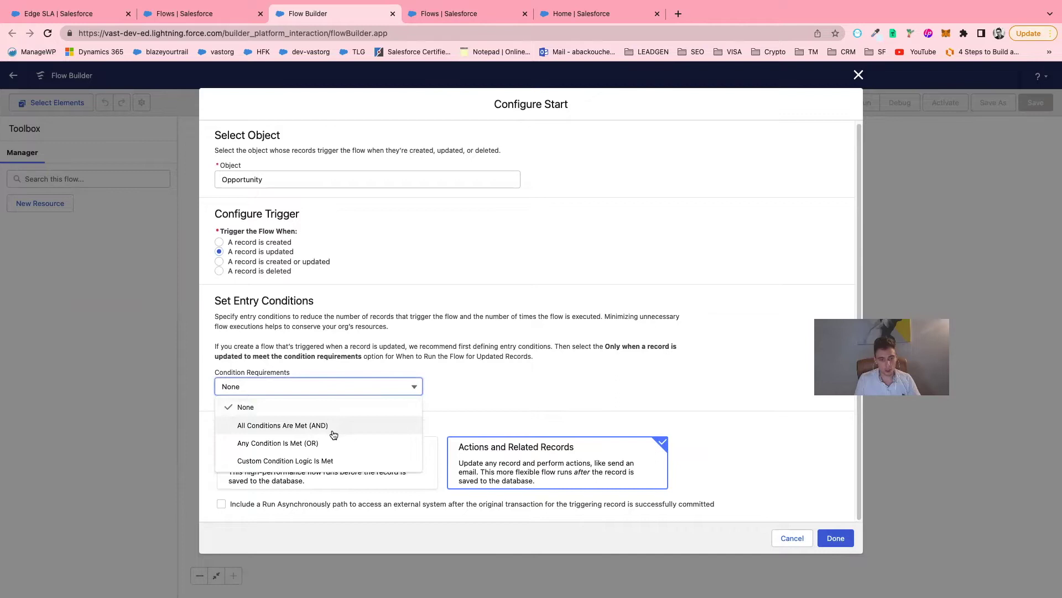
left_click(333, 426)
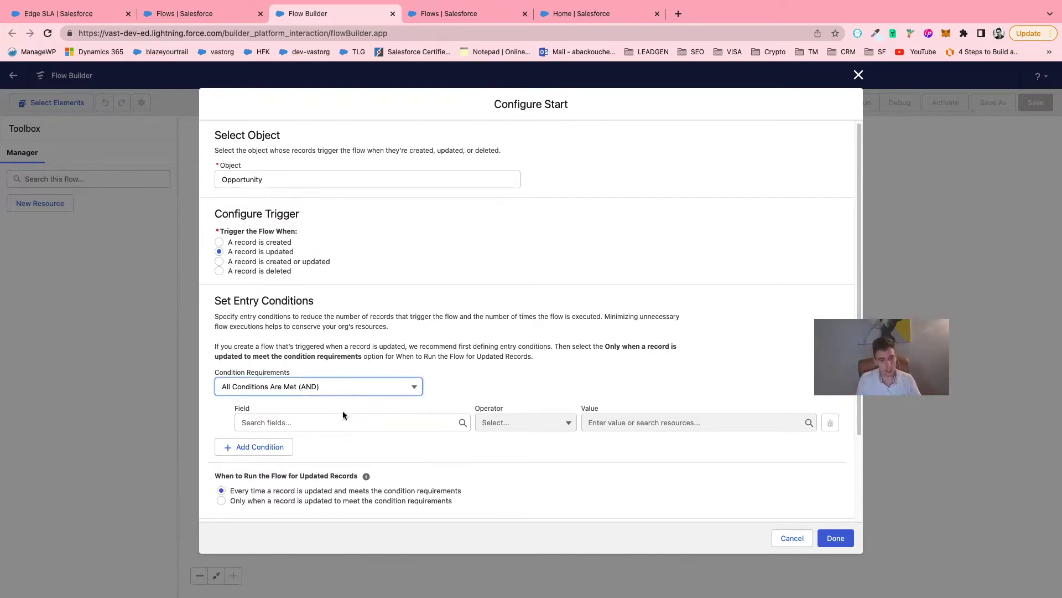
Define the first entry condition as StageName Equals Documentation, checking the stage name on the Edge SLA opportunity.
scroll(336, 405, "down", 1)
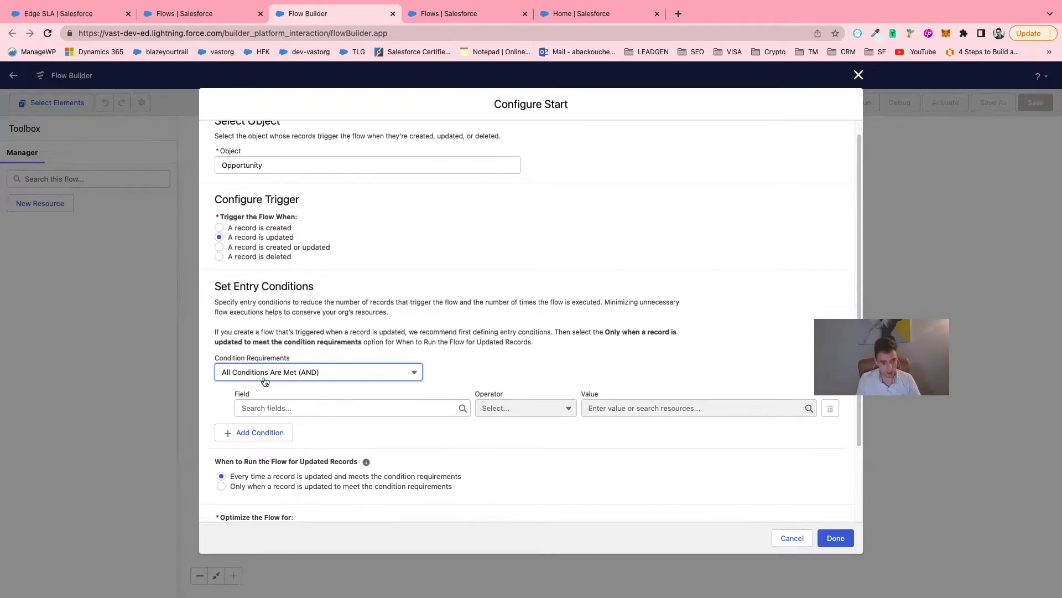
left_click(340, 409)
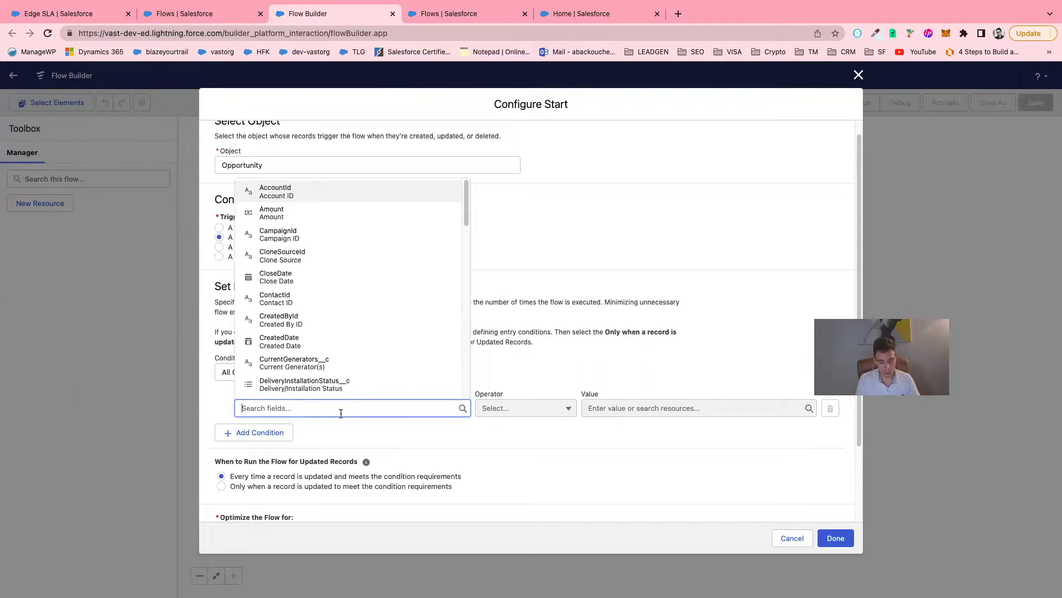
type("sta")
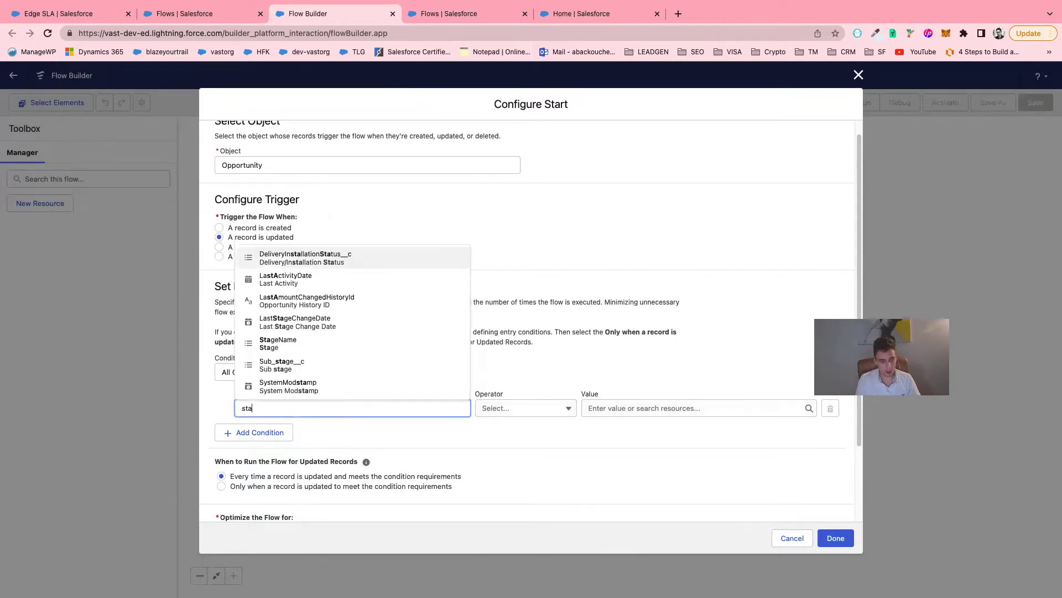
left_click(326, 342)
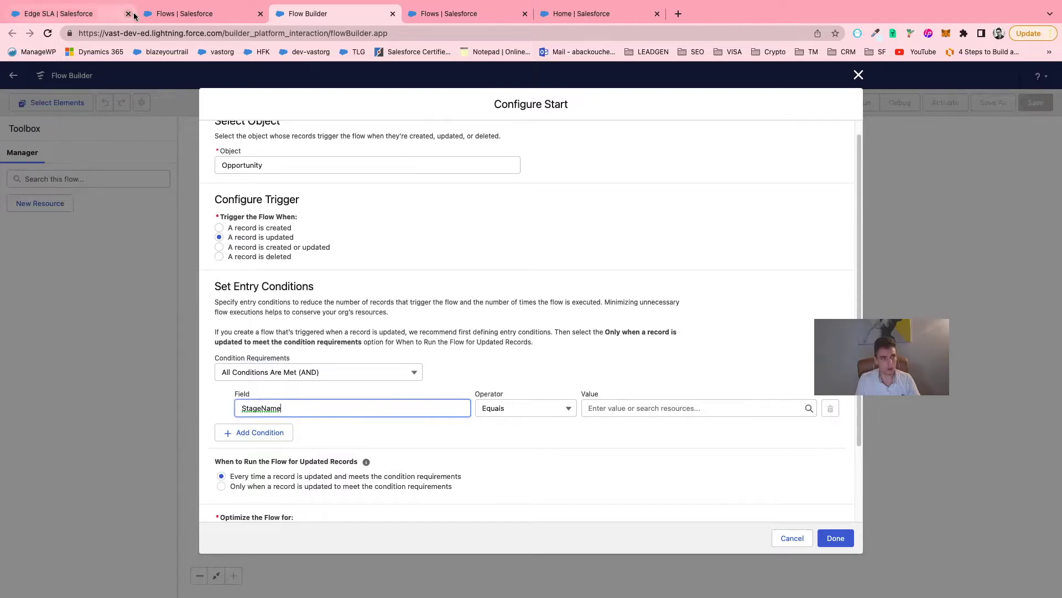
left_click(185, 13)
left_click(91, 15)
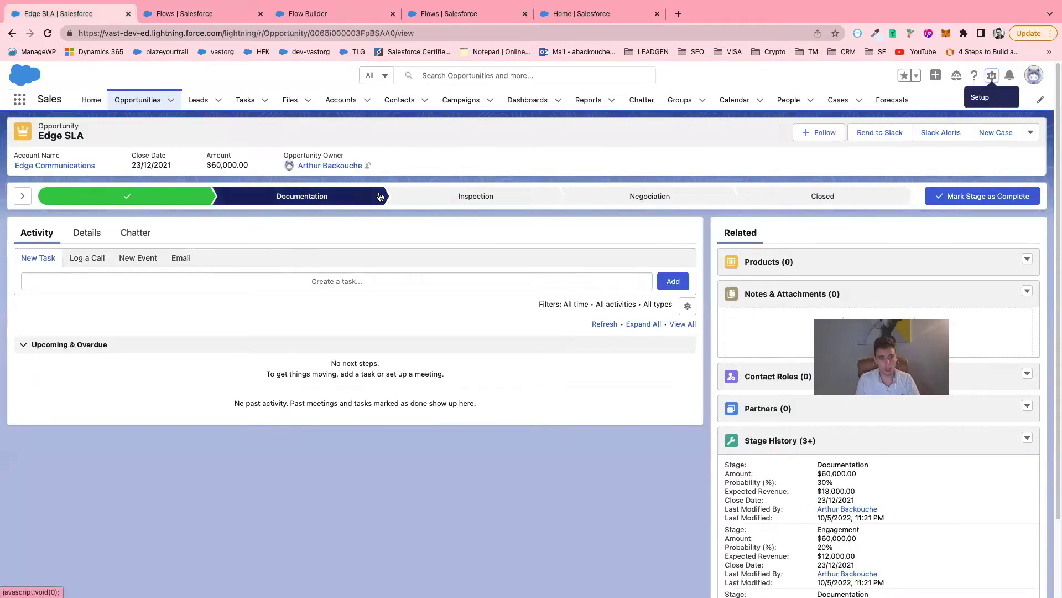
left_click(322, 20)
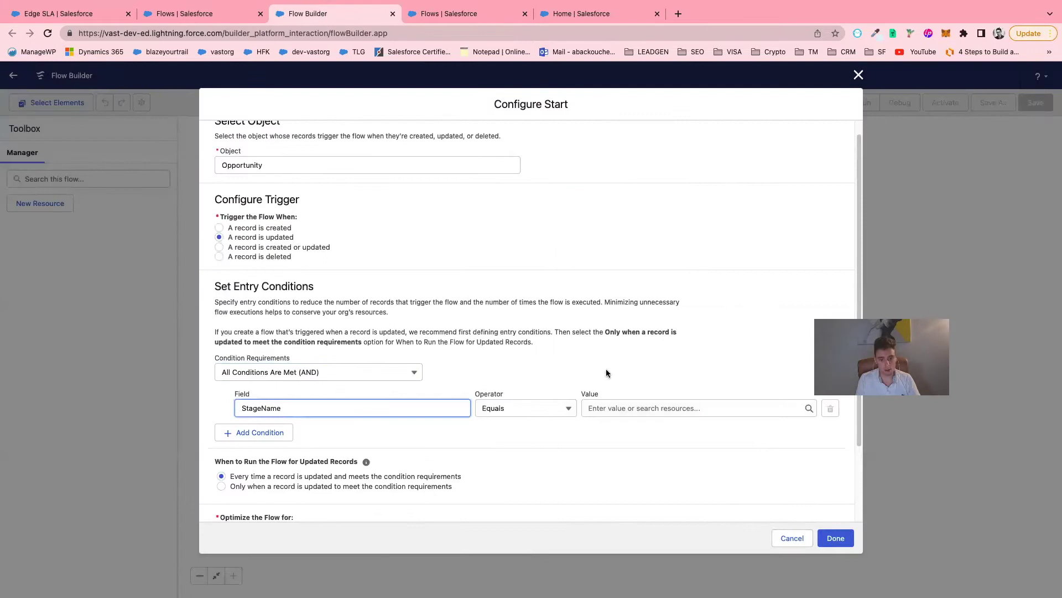
left_click(608, 409)
type("docu")
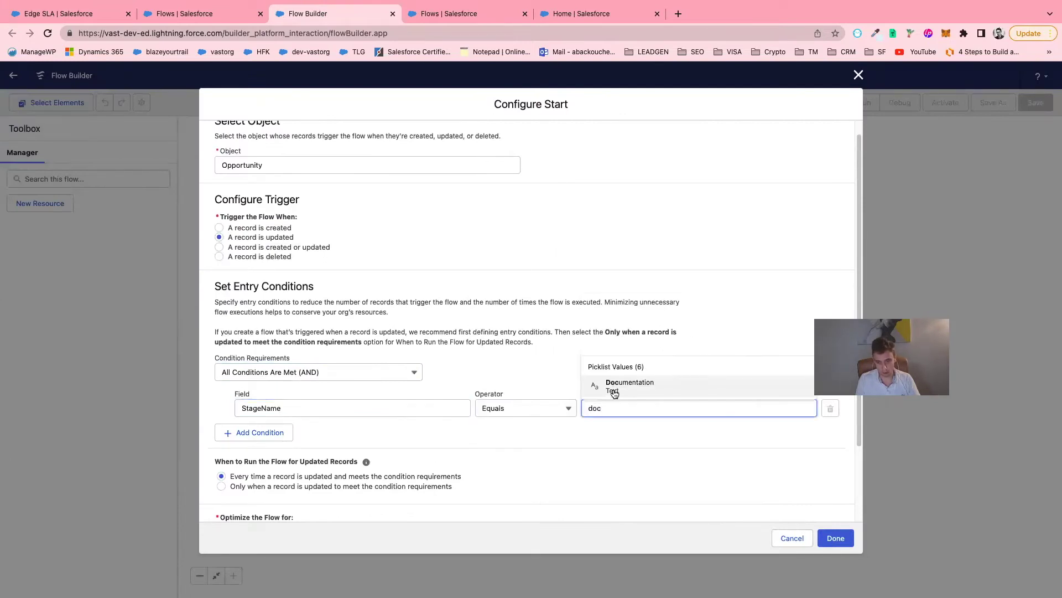
left_click(613, 386)
Add a second entry condition, StageName Is Changed True, and finish the start configuration.
left_click(239, 433)
left_click(273, 441)
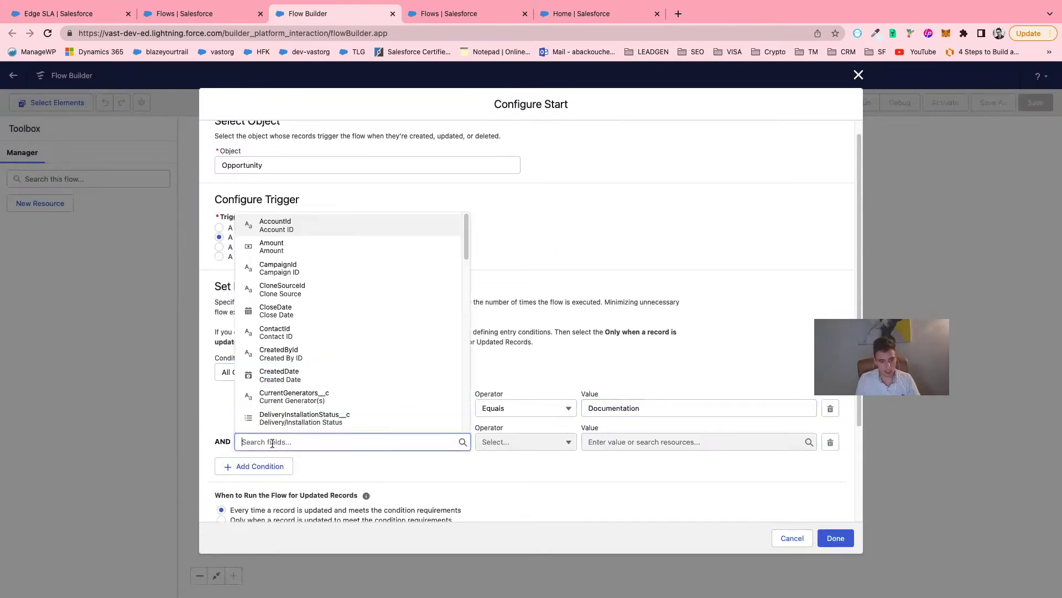
type("sta")
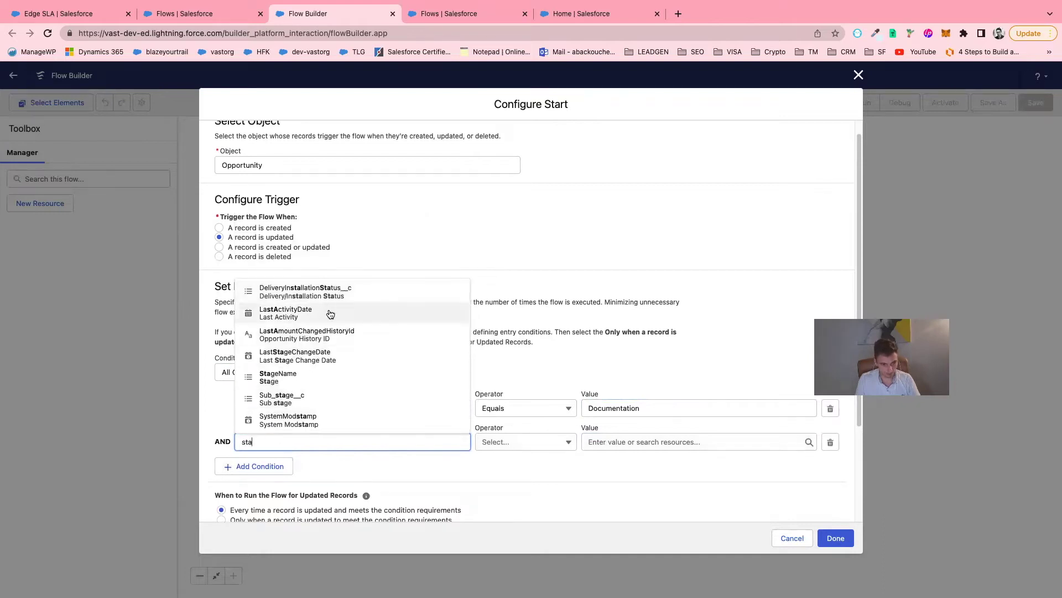
left_click(330, 380)
left_click(552, 442)
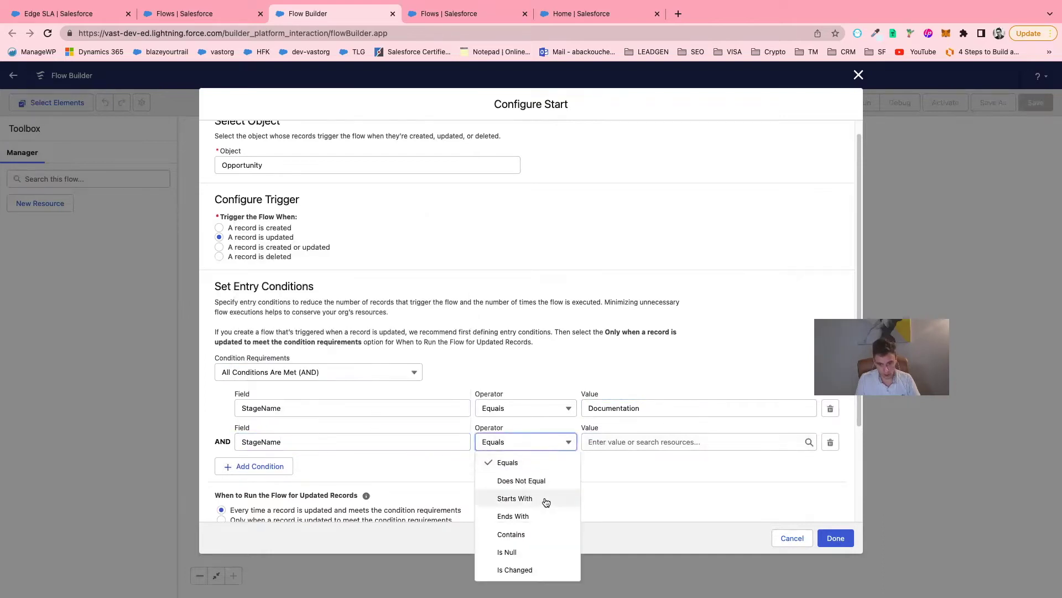
left_click(541, 571)
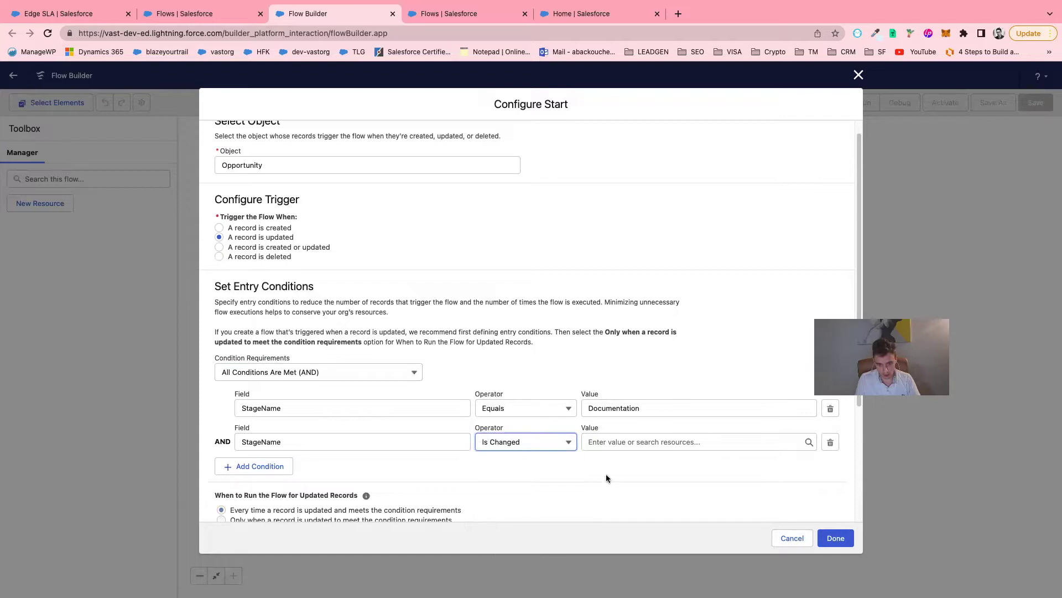
left_click(609, 441)
left_click(609, 503)
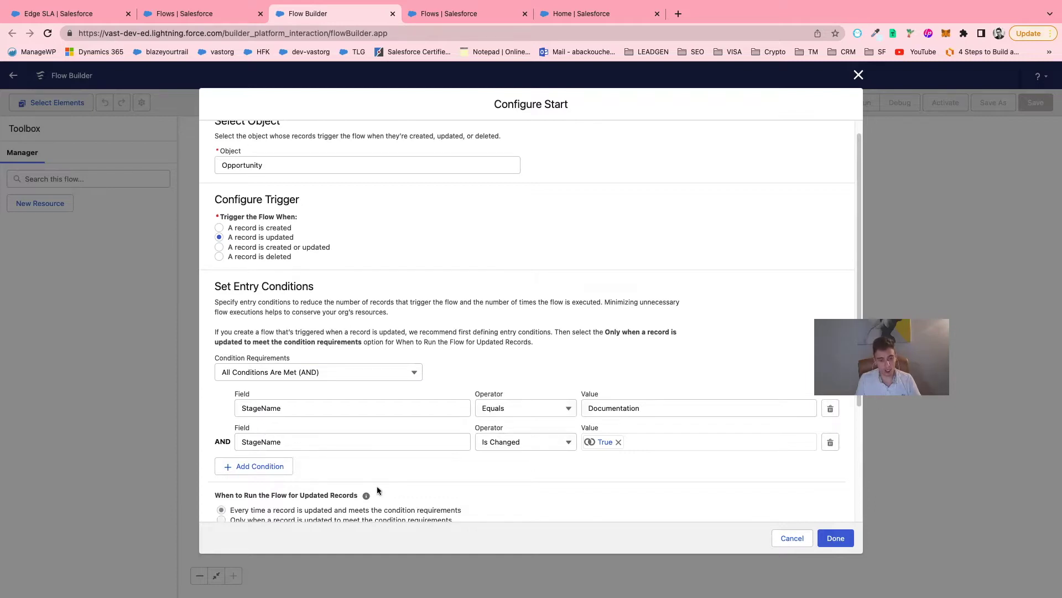
scroll(380, 491, "down", 5)
scroll(433, 472, "down", 1)
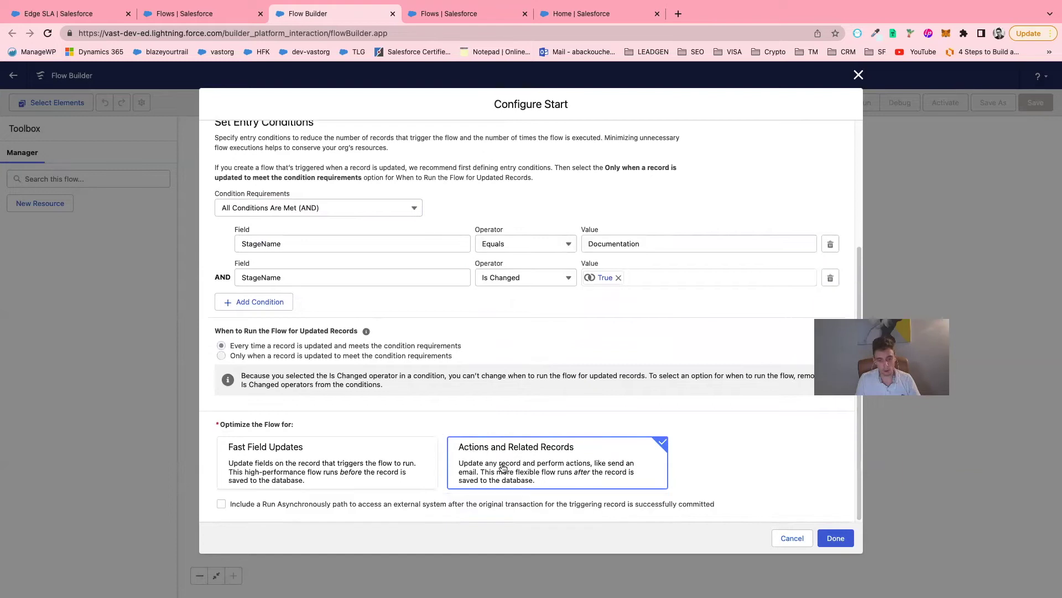
left_click(835, 537)
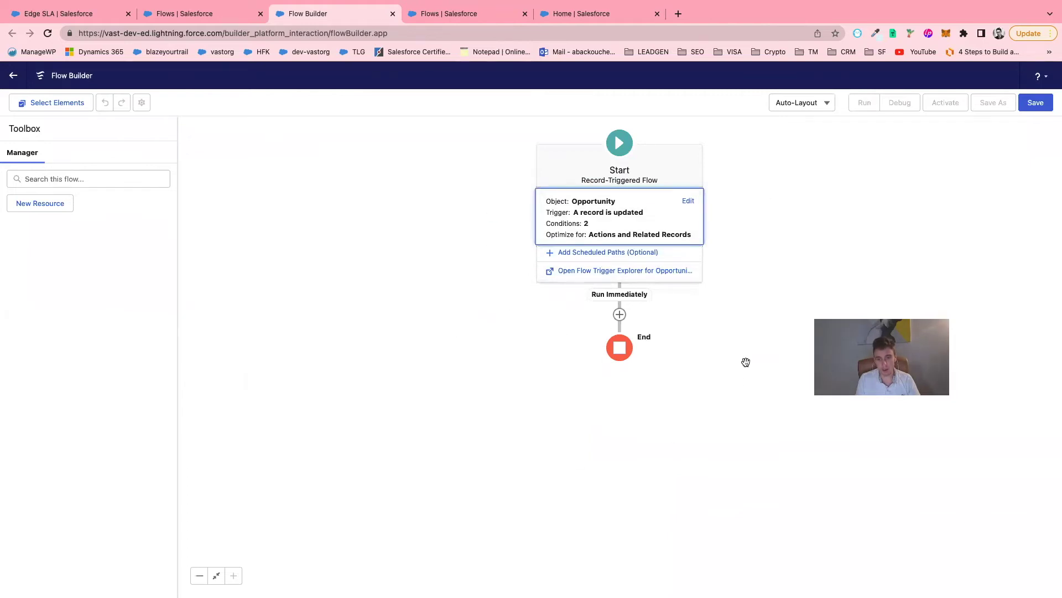
Add a Create Records element to the Run Immediately path and label it "Create Task".
left_click(620, 314)
scroll(622, 321, "down", 6)
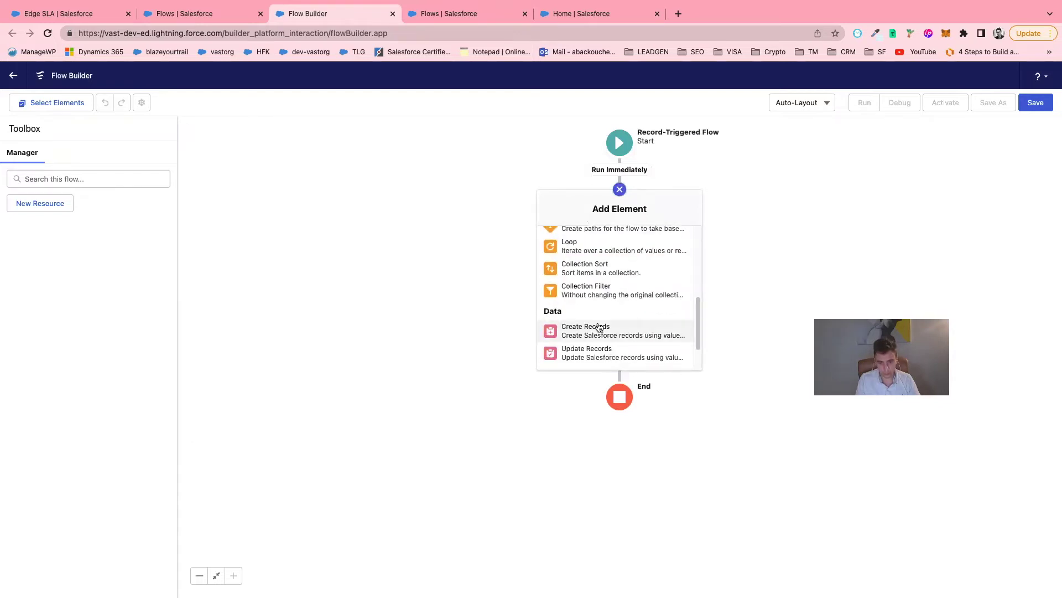
left_click(599, 328)
type("Create T")
key("BackSpace")
type("Task")
left_click(450, 210)
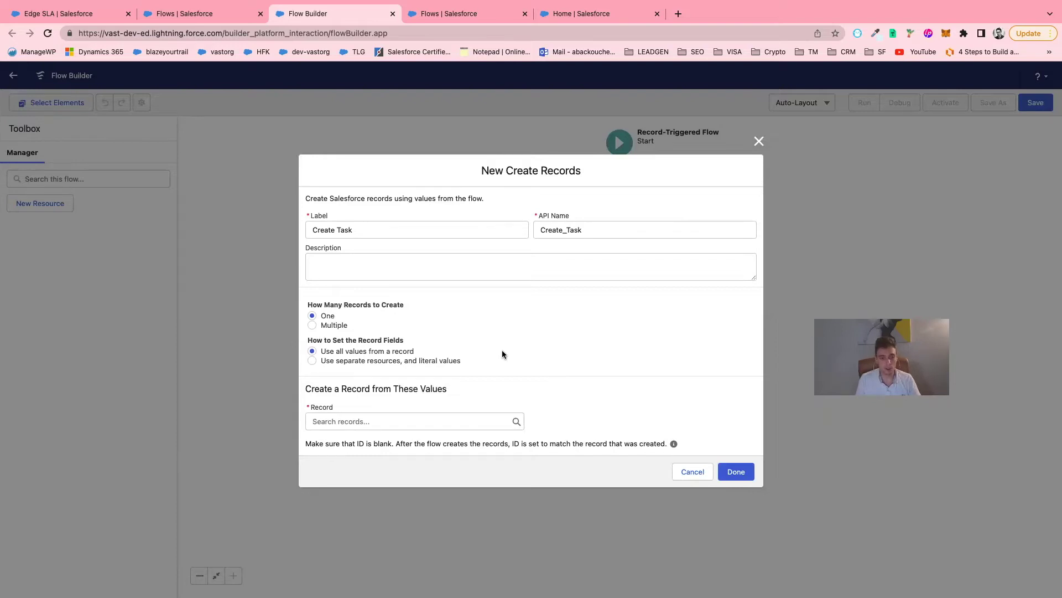
Set the record fields to use separate resources and literal values, and choose Task as the object to create.
left_click(312, 362)
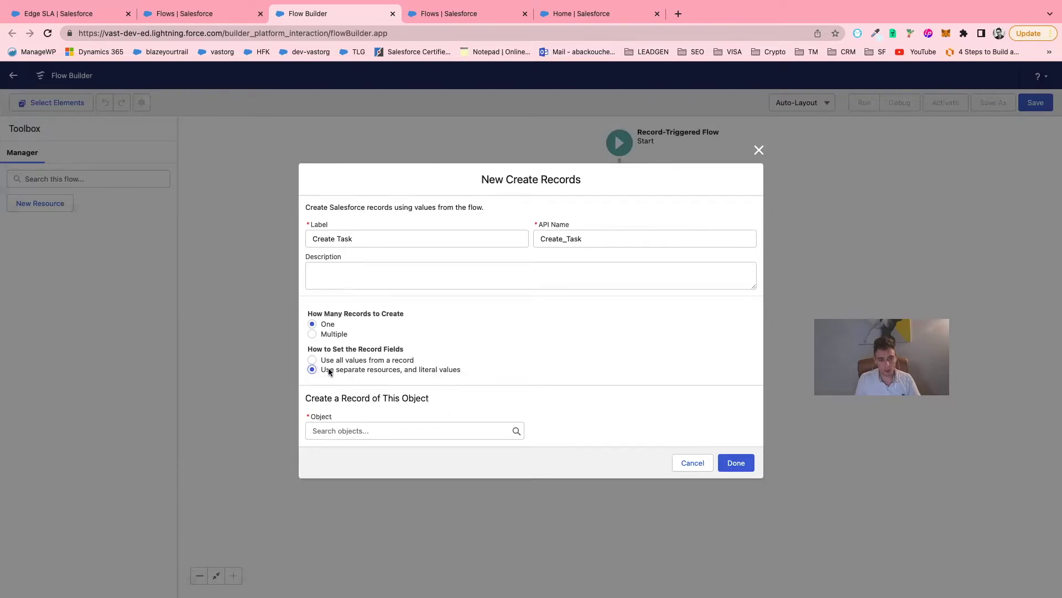
left_click(428, 431)
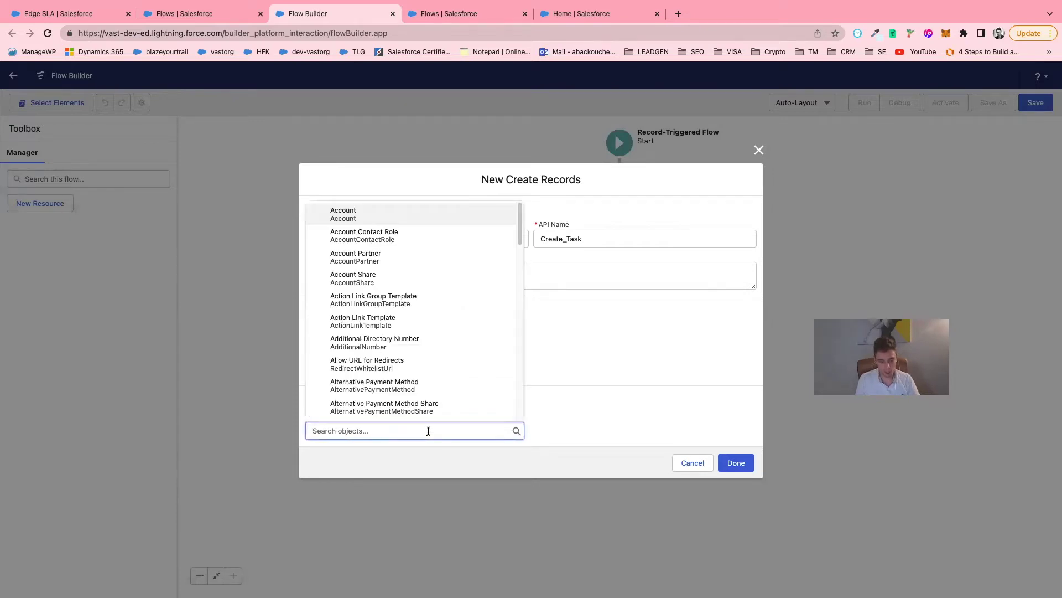
type("task")
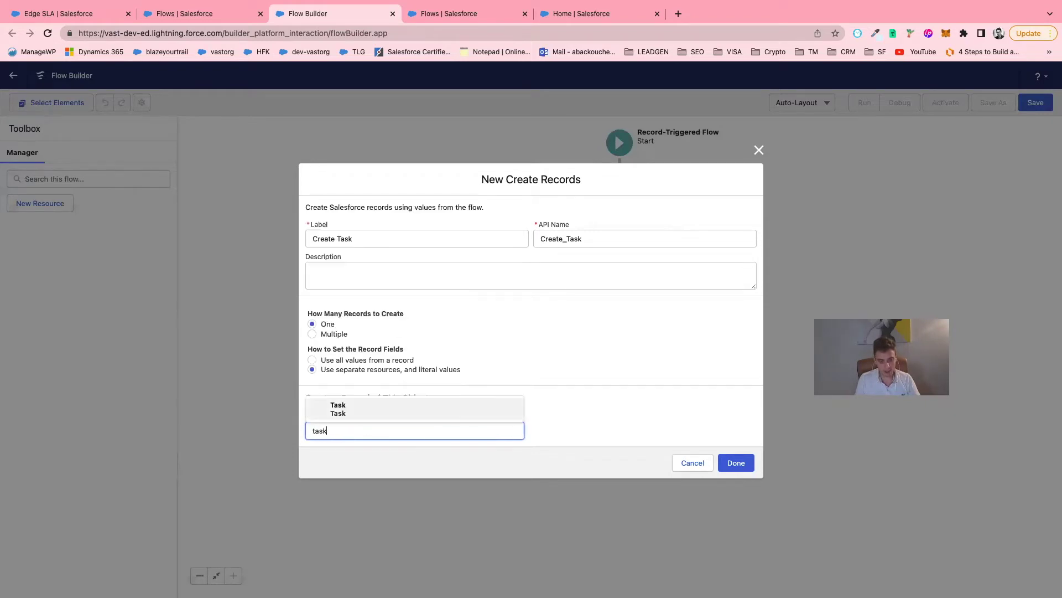
left_click(417, 410)
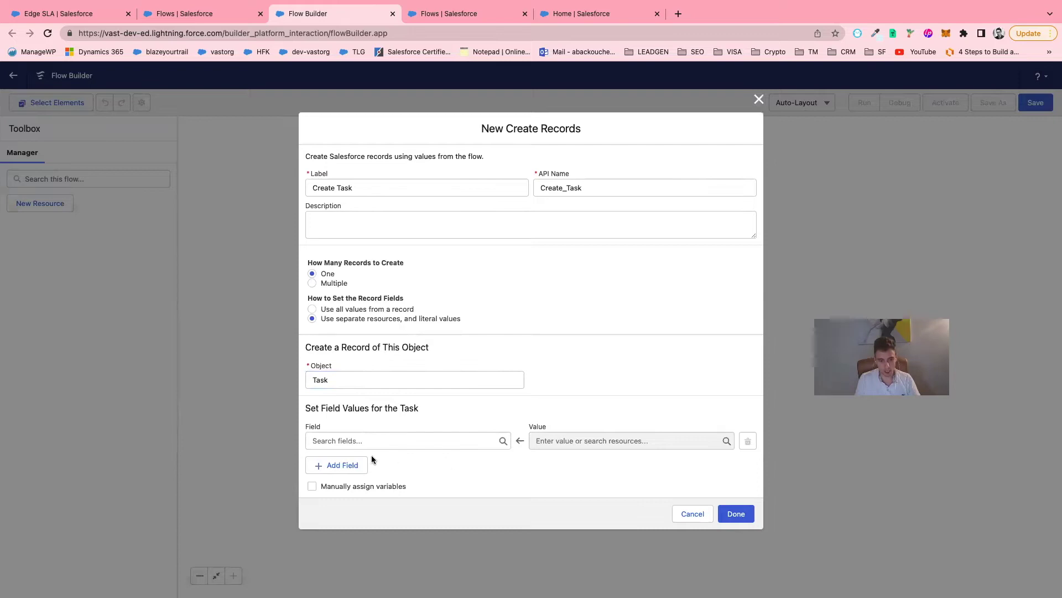
Add three more field rows for the task and choose ActivityDate as the first field.
left_click(341, 465)
left_click(348, 479)
left_click(342, 487)
scroll(387, 426, "down", 2)
left_click(378, 363)
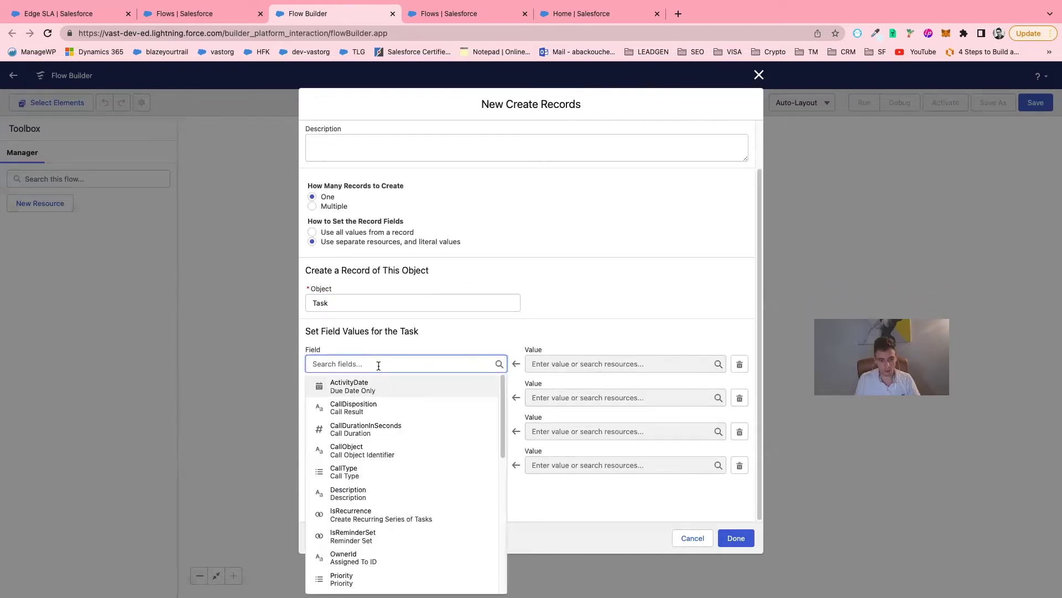
left_click(376, 385)
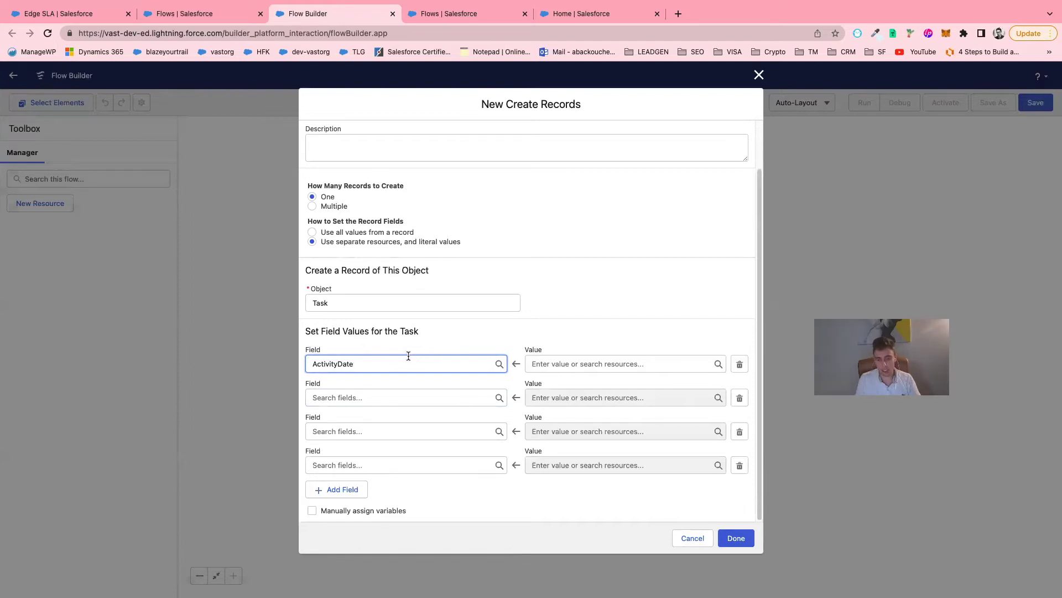
Create a new formula resource for the ActivityDate value, with API name NOW_Plus_3Days and data type Date/Time.
left_click(592, 366)
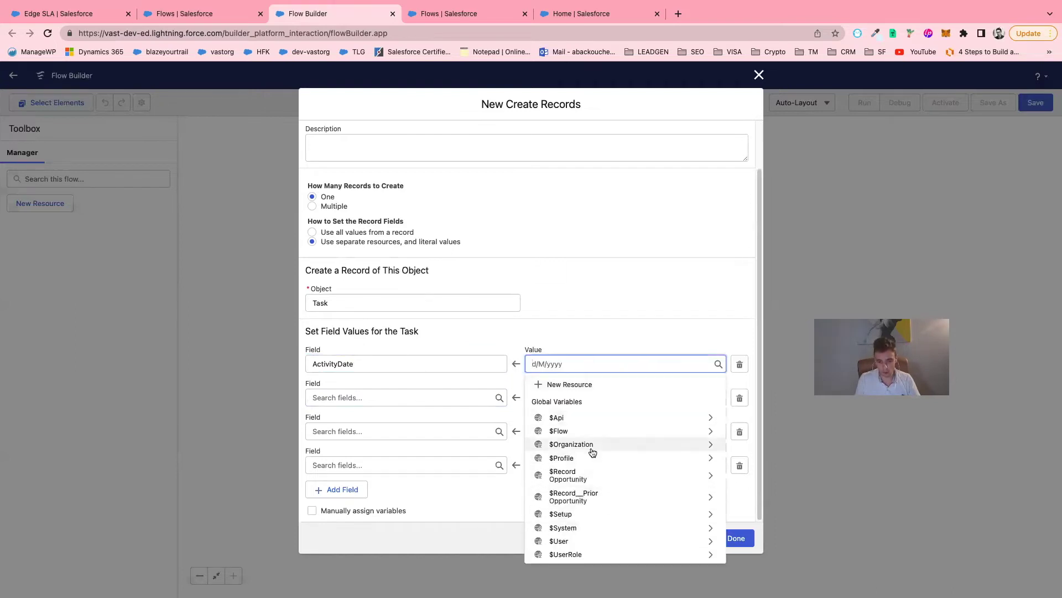
left_click(569, 384)
left_click(437, 290)
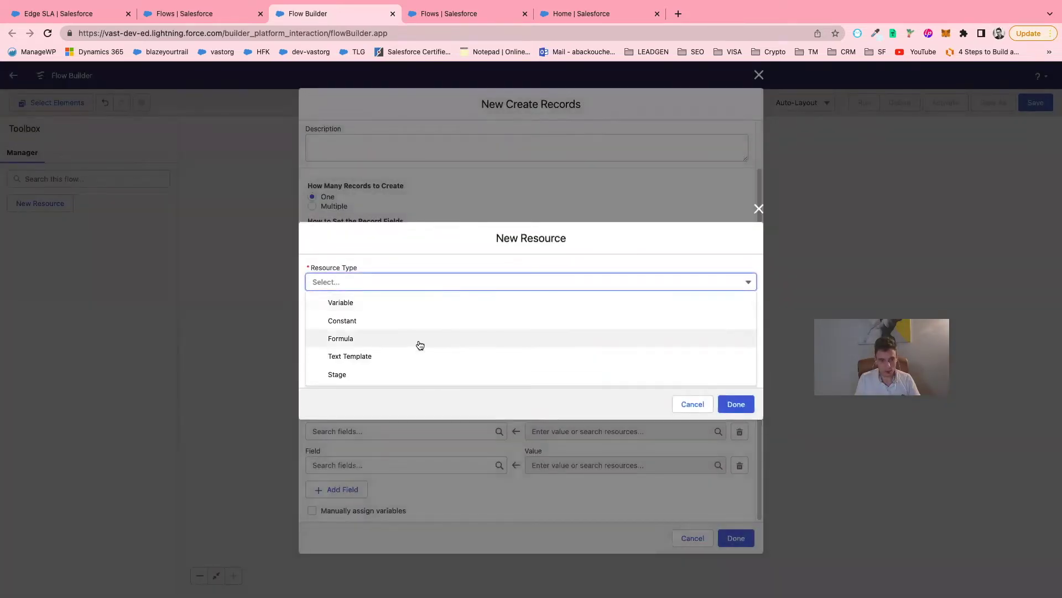
left_click(417, 346)
left_click(396, 268)
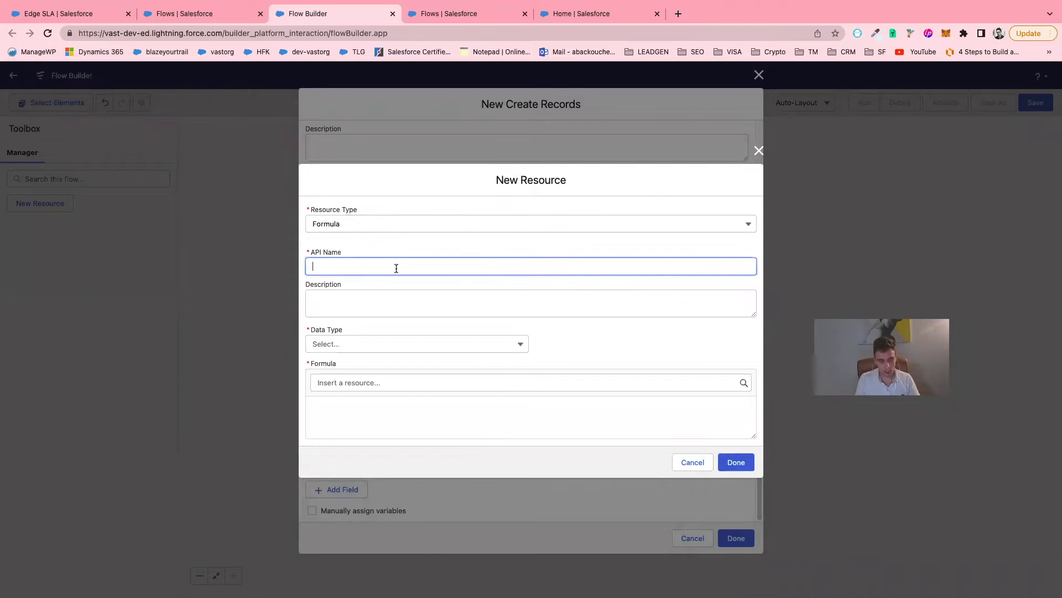
type("NOW_Plus_3Days")
left_click(393, 292)
left_click(397, 345)
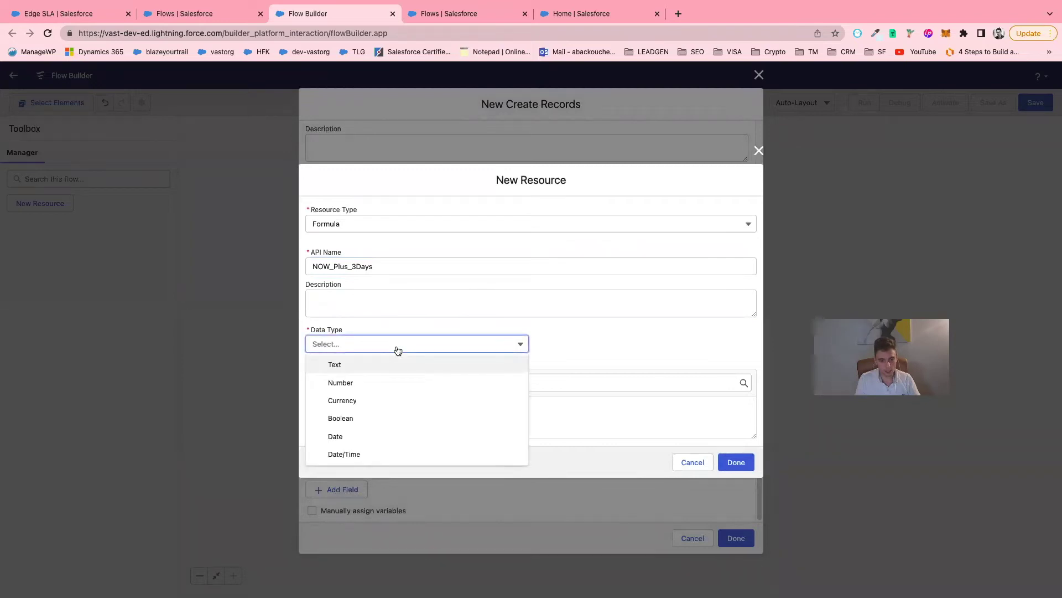
left_click(390, 454)
Enter the formula "NOW() + 3;" and finish the new resource.
left_click(395, 400)
type("NOW()")
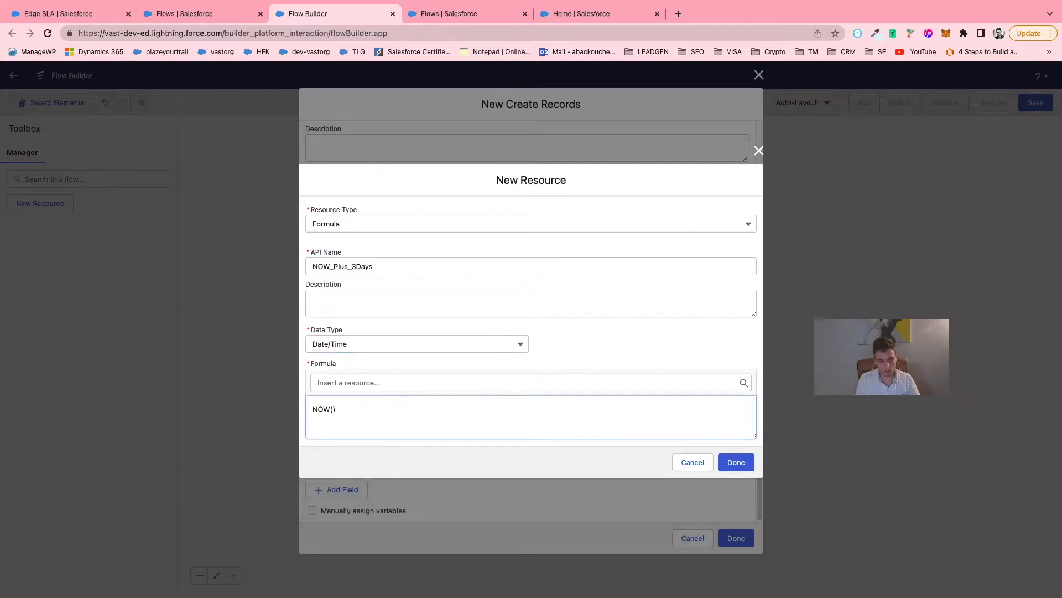
type(" + 3;")
left_click(460, 451)
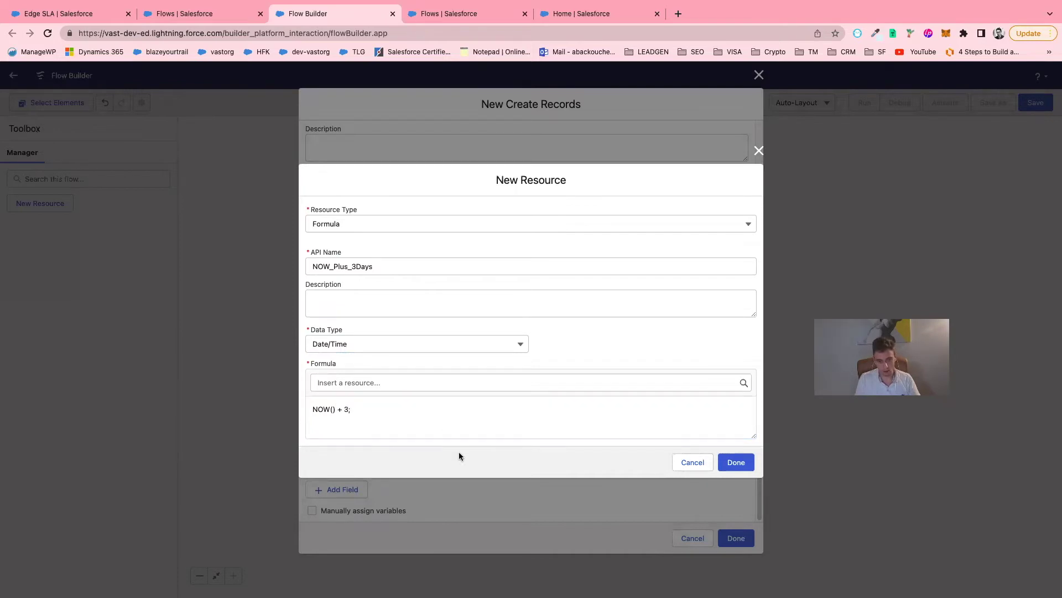
left_click(736, 462)
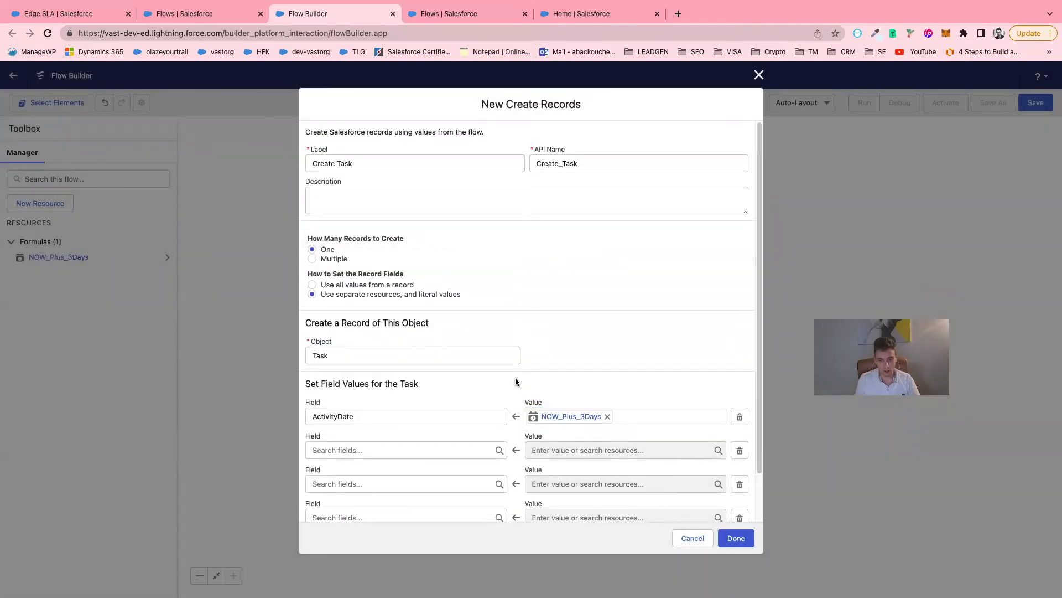
Choose Description as the second task field.
left_click(503, 374)
scroll(503, 374, "down", 2)
left_click(413, 397)
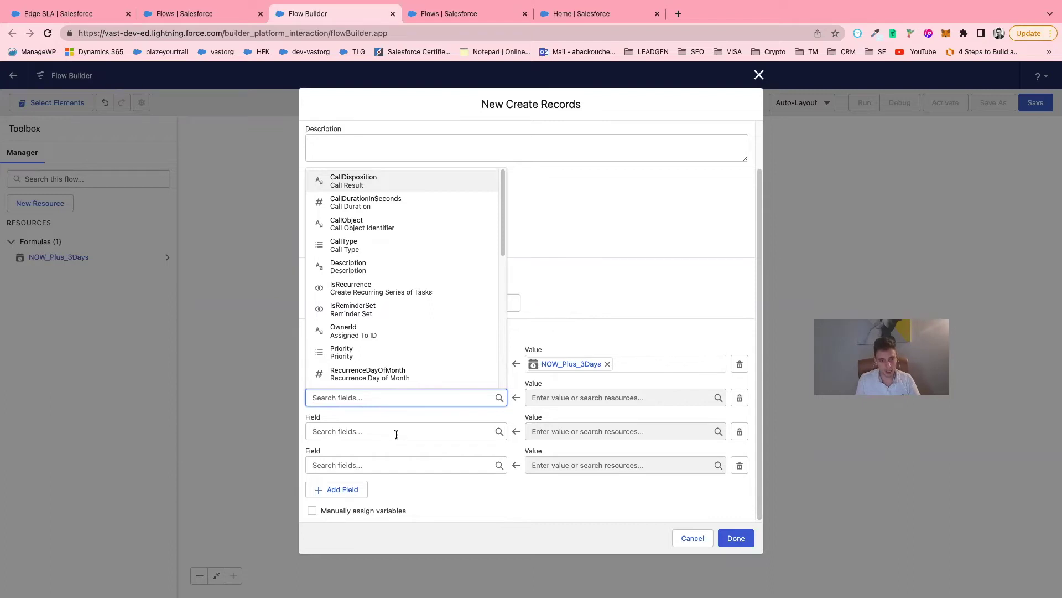
scroll(412, 328, "down", 1)
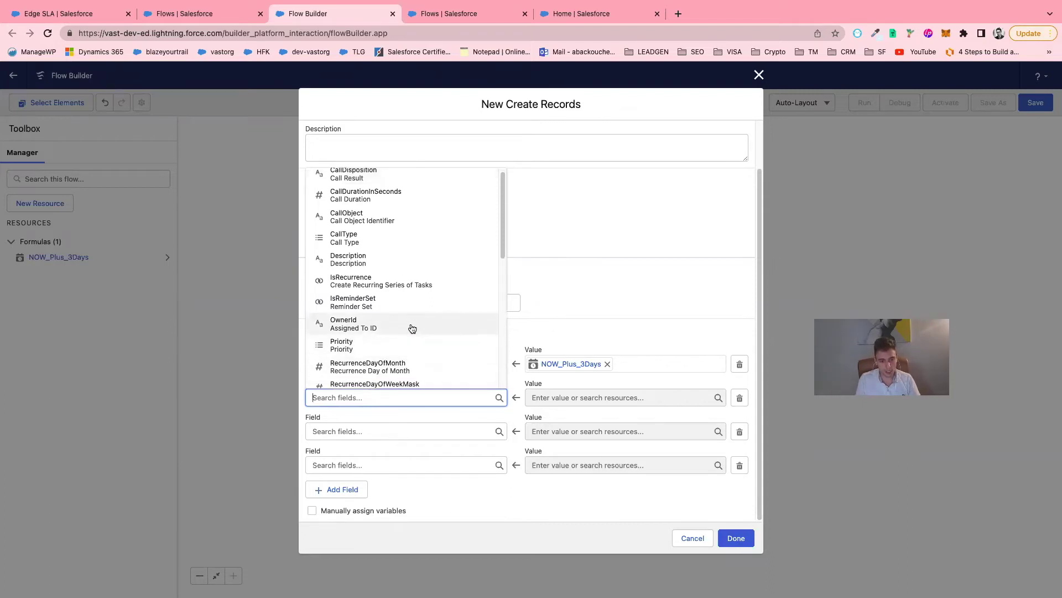
scroll(413, 328, "down", 10)
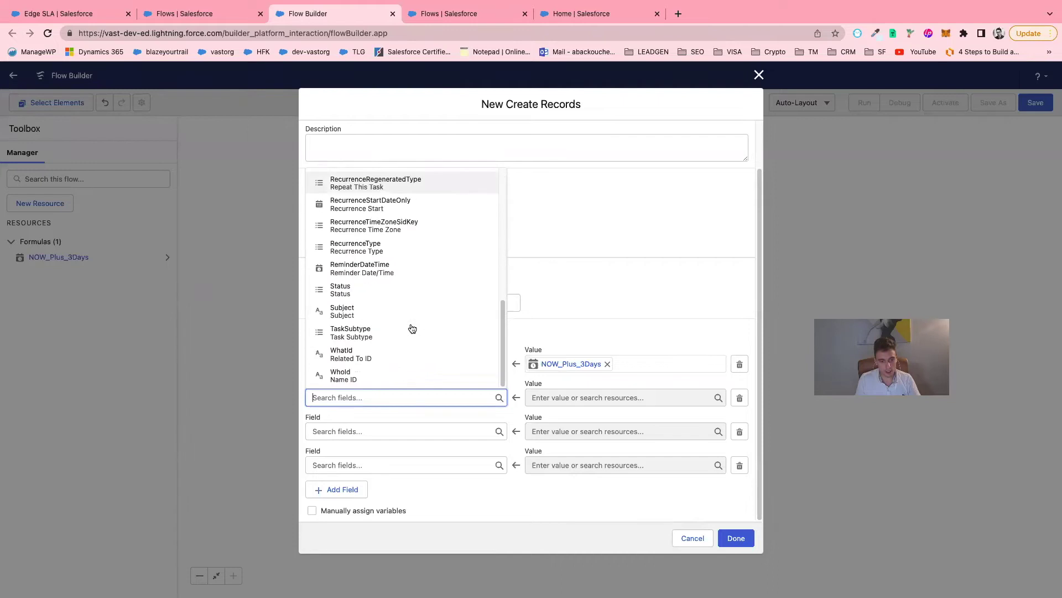
scroll(411, 370, "up", 5)
scroll(411, 370, "up", 2)
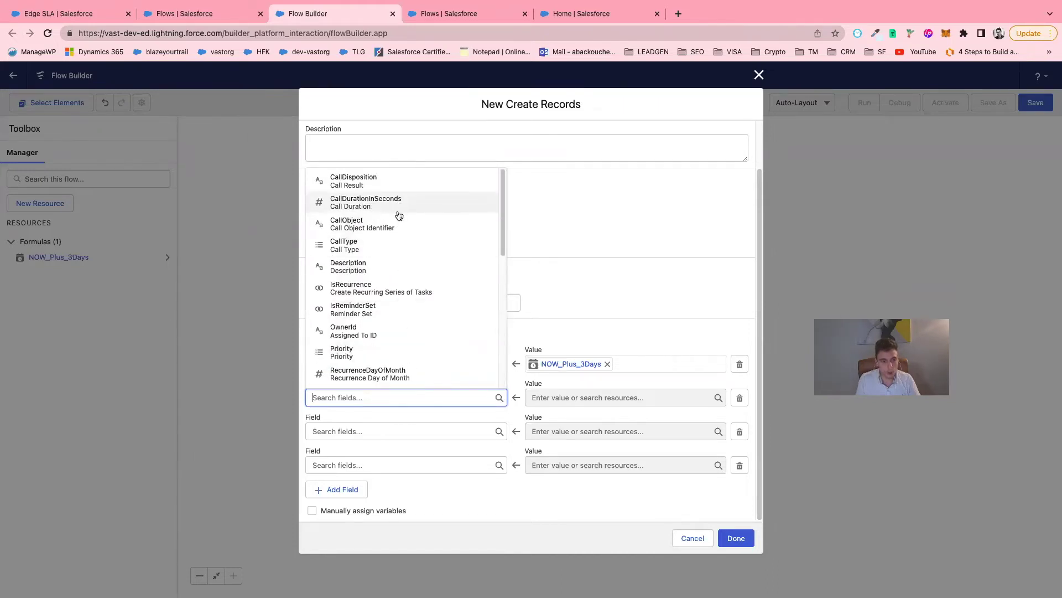
left_click(383, 265)
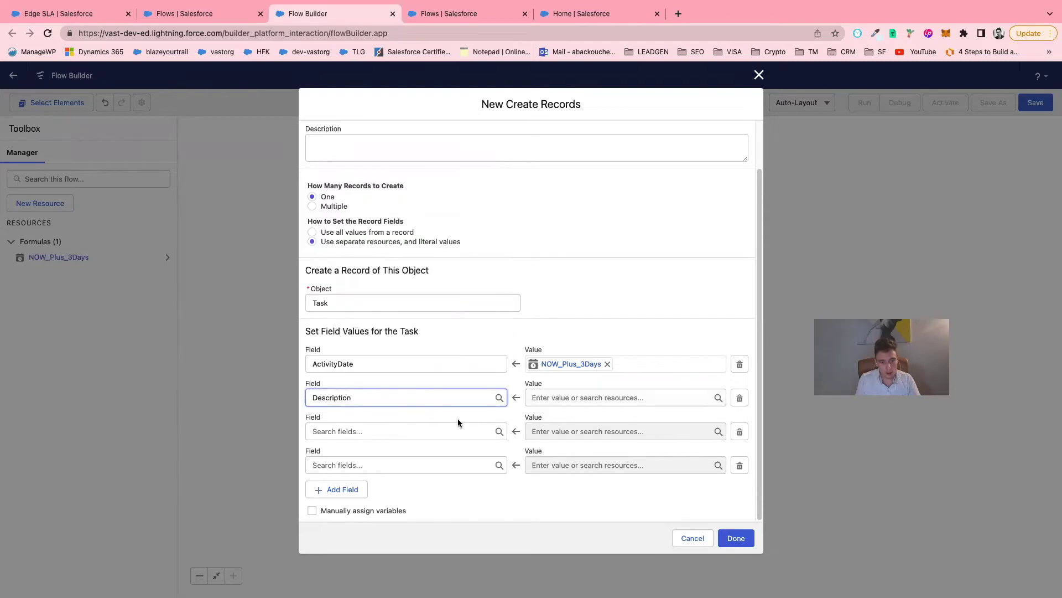
Set the Description value to the triggering opportunity's name, $Record > Name.
left_click(564, 399)
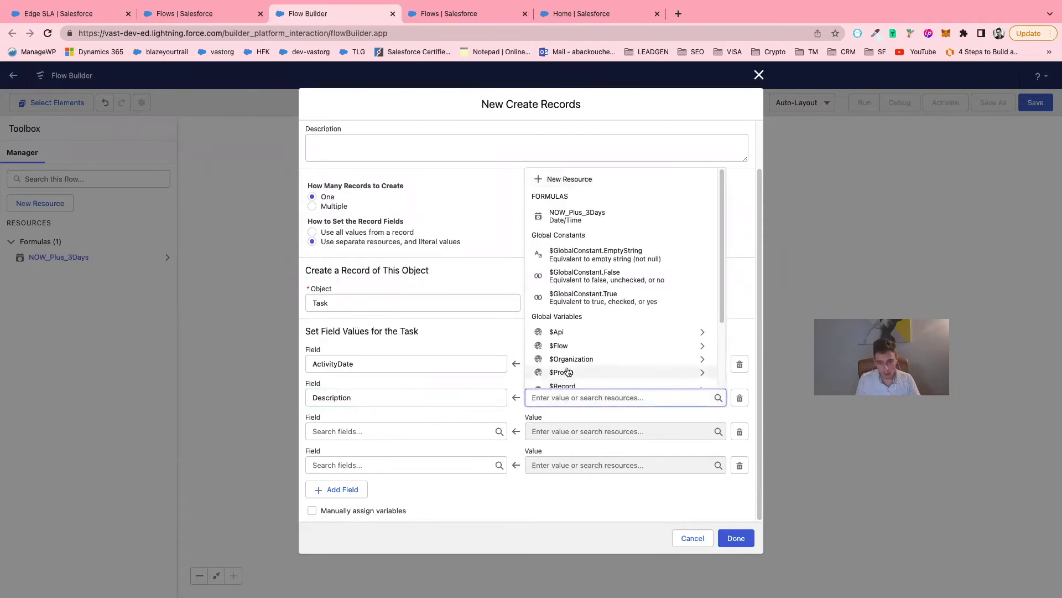
scroll(568, 372, "down", 3)
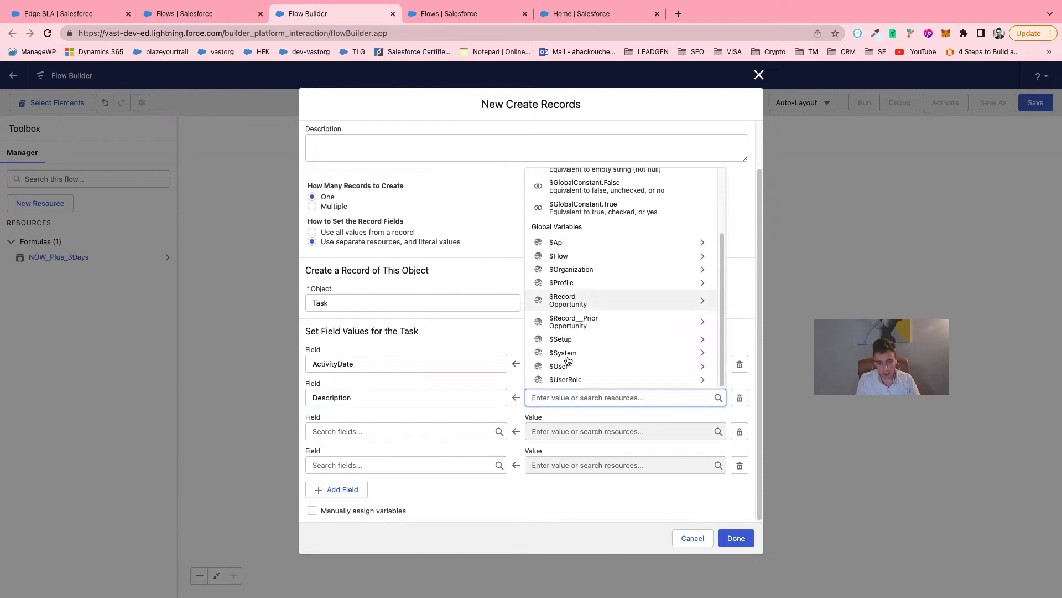
scroll(581, 360, "up", 2)
scroll(585, 357, "up", 2)
scroll(587, 327, "down", 1)
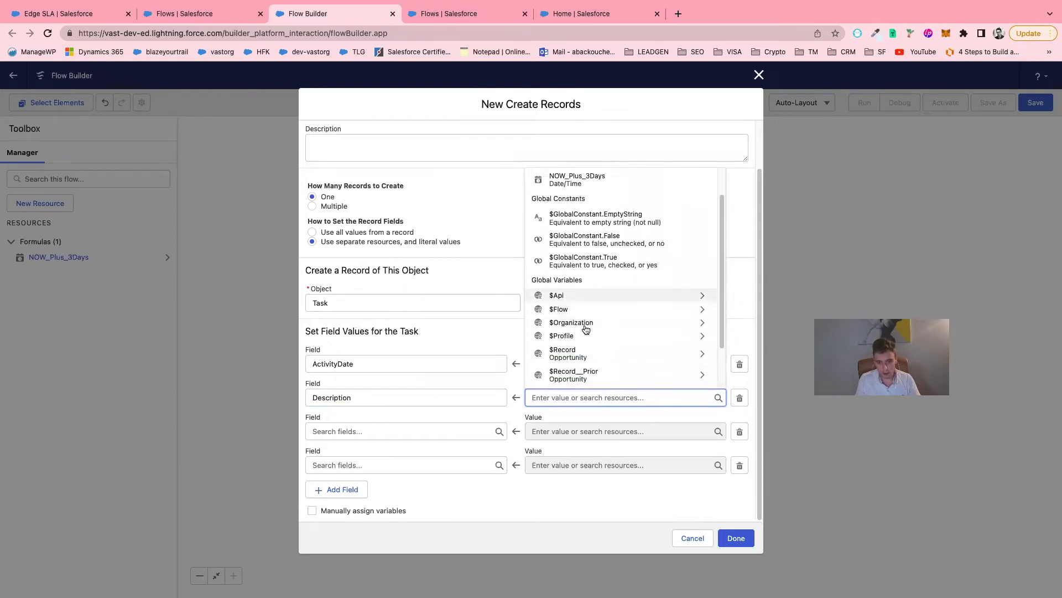
scroll(586, 329, "down", 1)
left_click(578, 340)
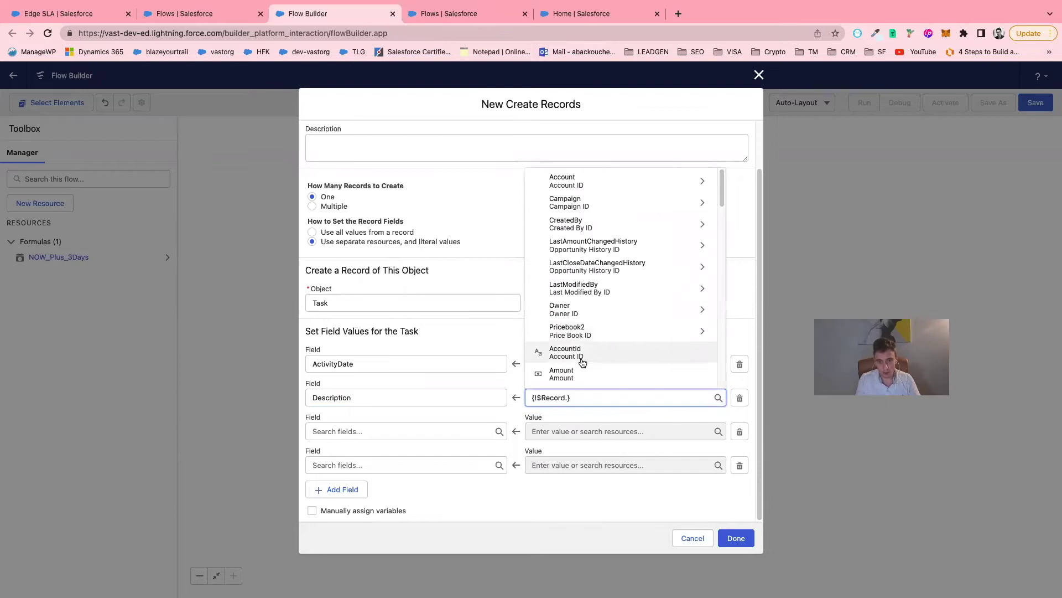
type("nam")
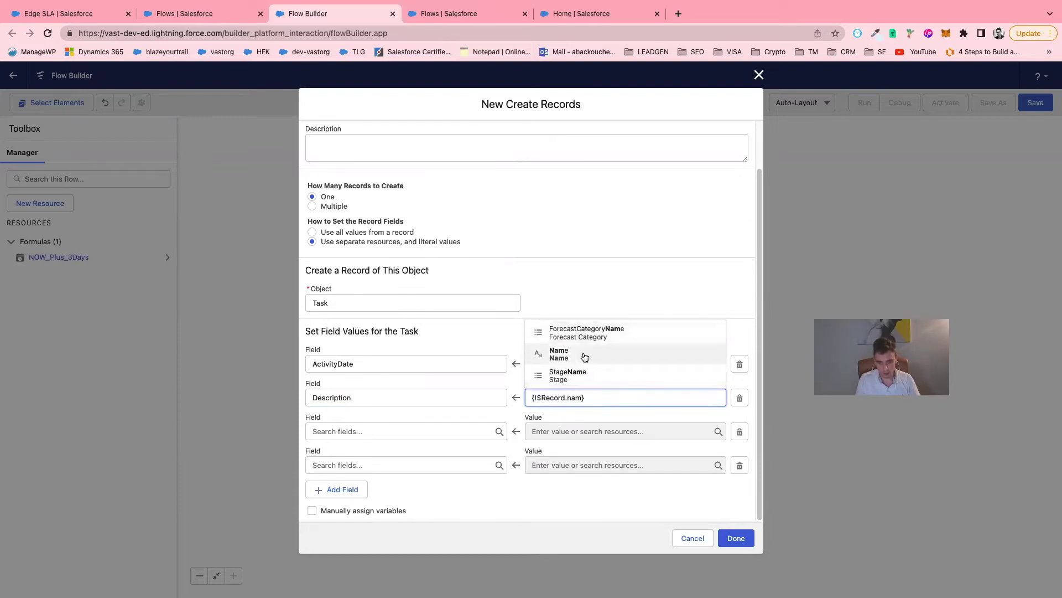
left_click(585, 357)
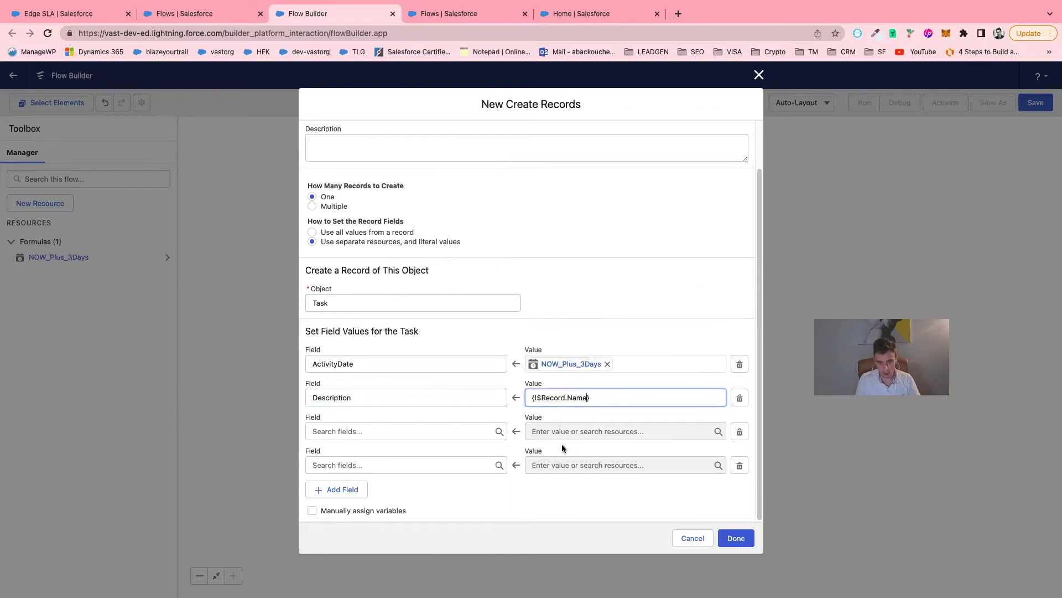
Choose OwnerId as the third task field and look through the available resources for its value.
left_click(393, 431)
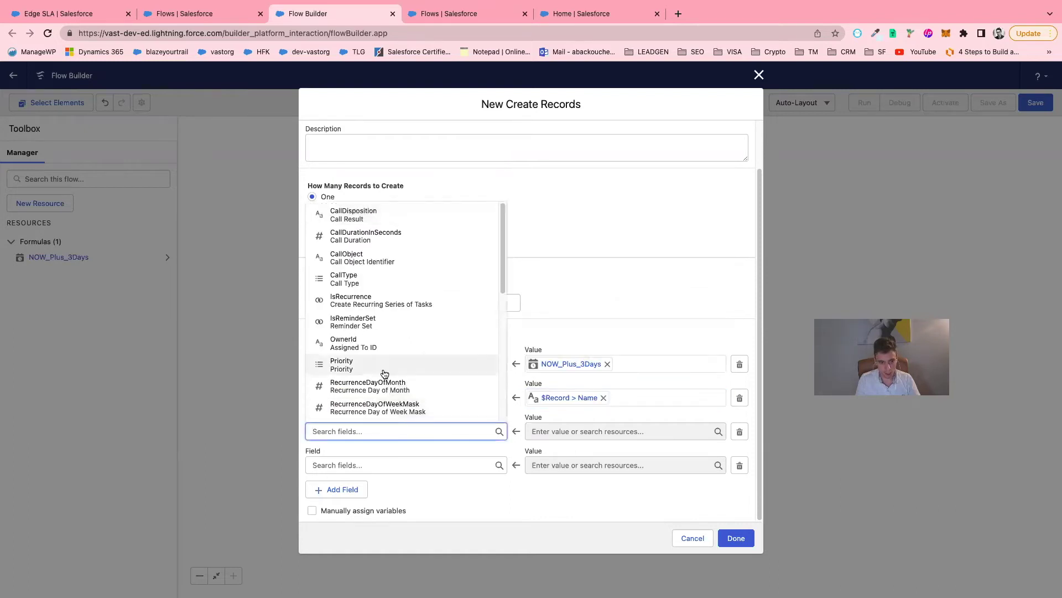
scroll(384, 374, "down", 10)
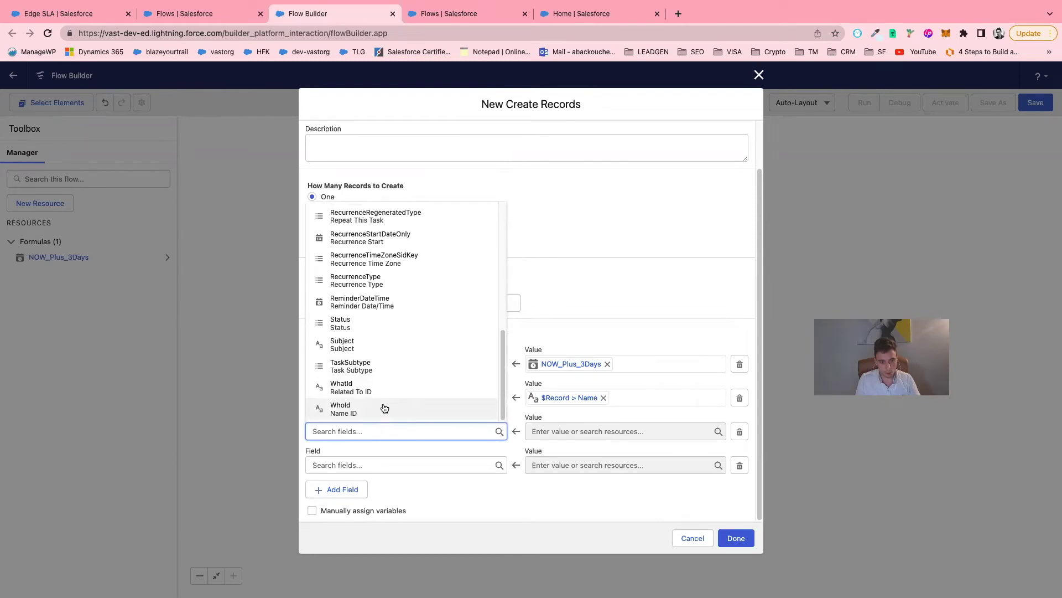
scroll(384, 407, "up", 6)
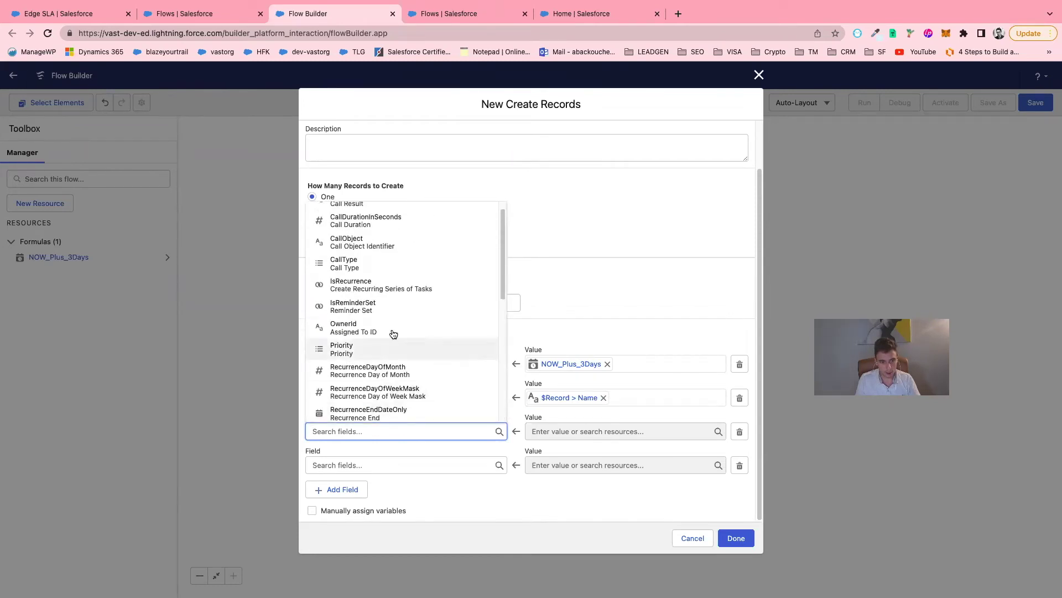
left_click(391, 335)
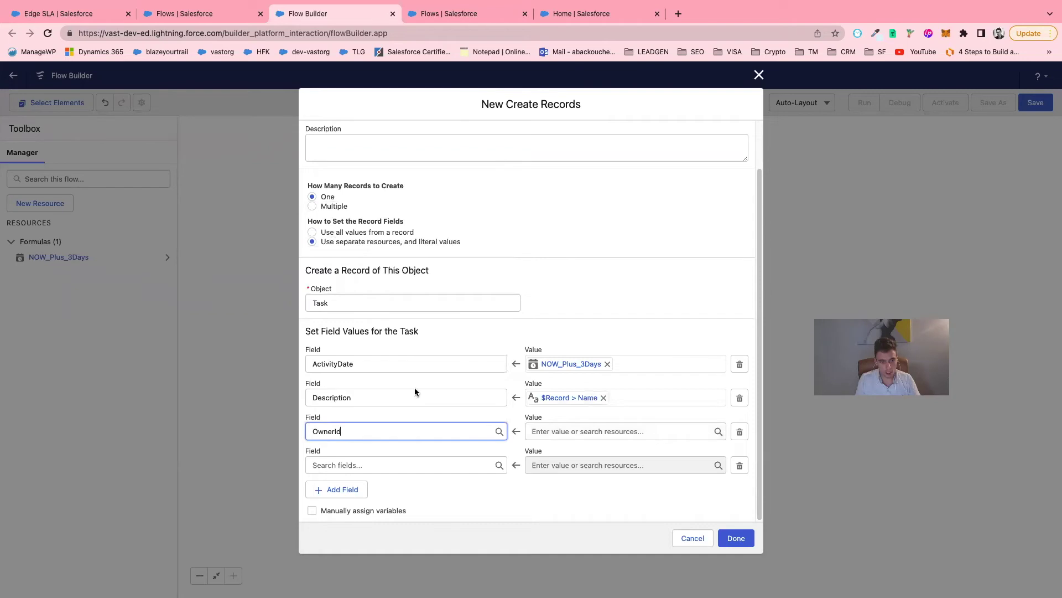
left_click(546, 431)
scroll(556, 415, "down", 2)
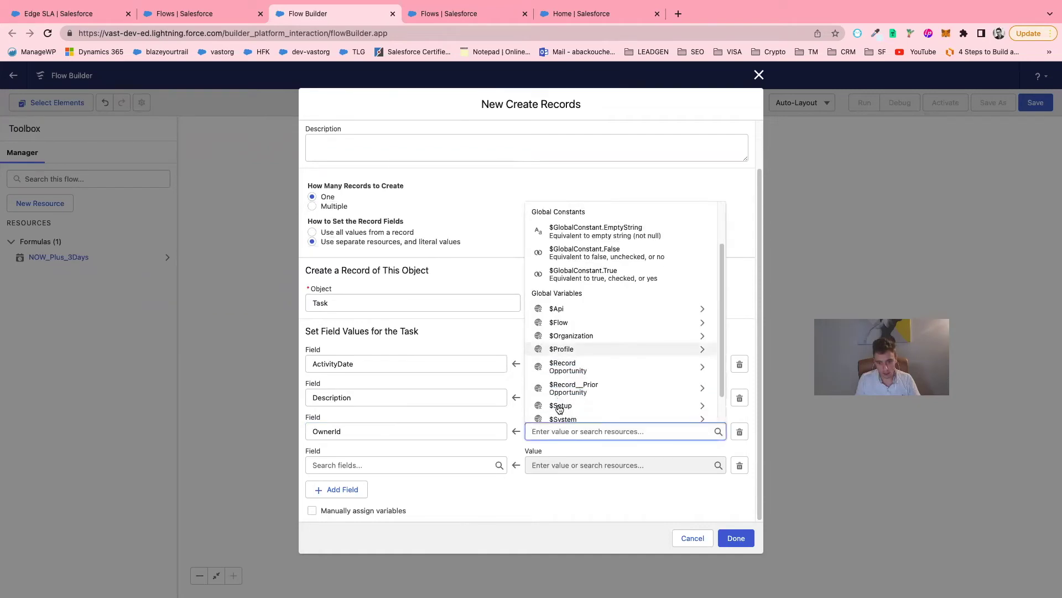
scroll(595, 393, "down", 1)
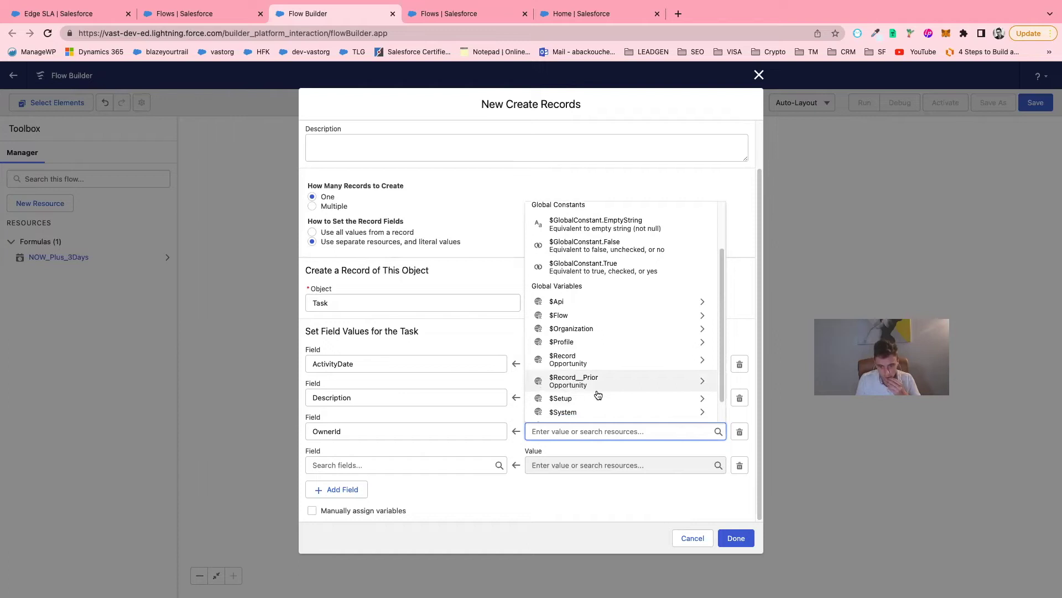
scroll(598, 394, "down", 1)
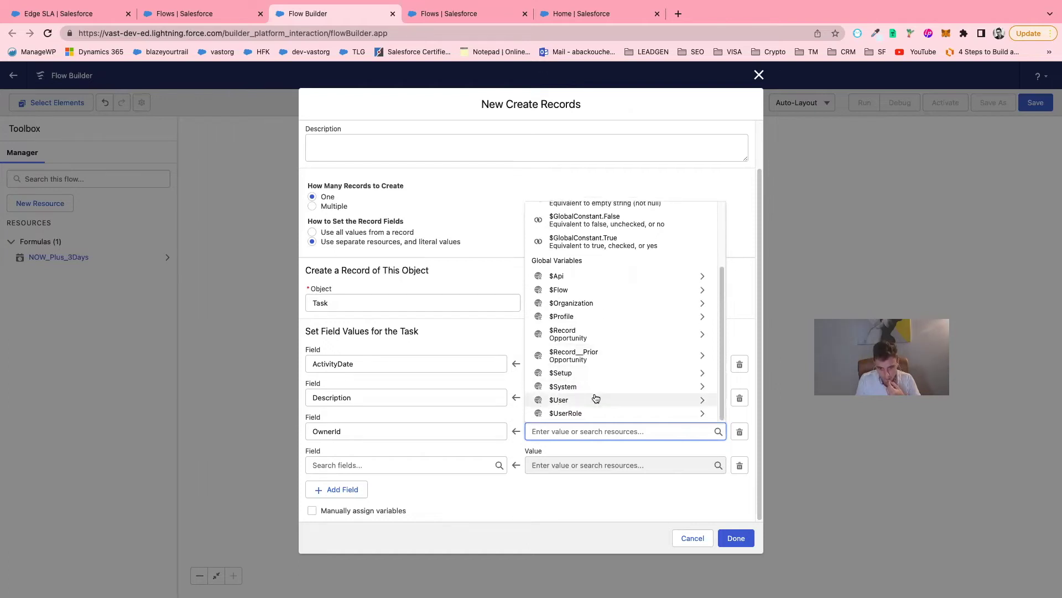
scroll(595, 396, "up", 1)
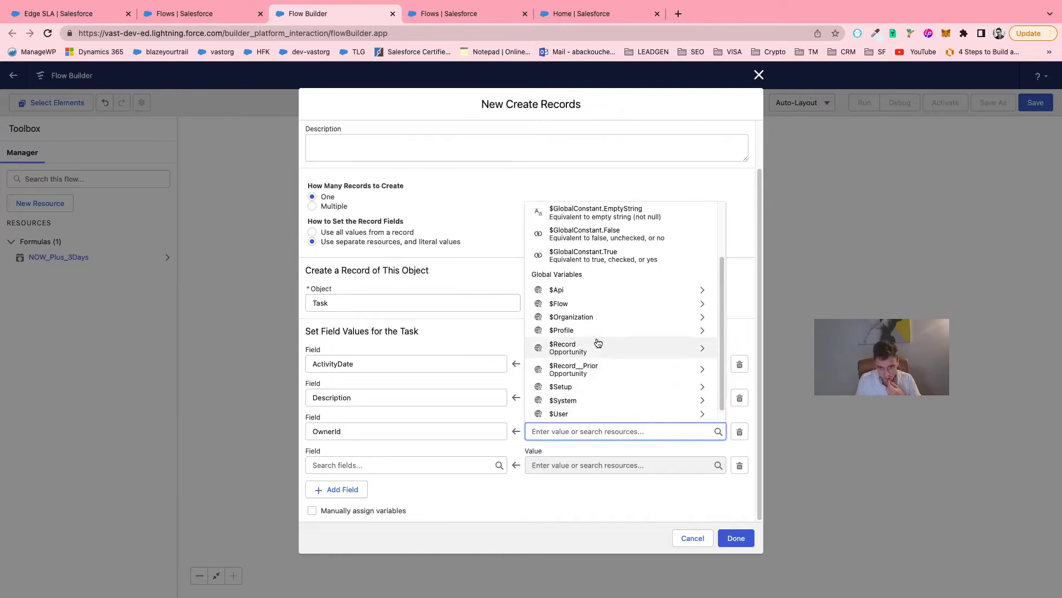
Add a fifth field row and choose WhatId and WhoId as the fourth and fifth task fields.
left_click(346, 489)
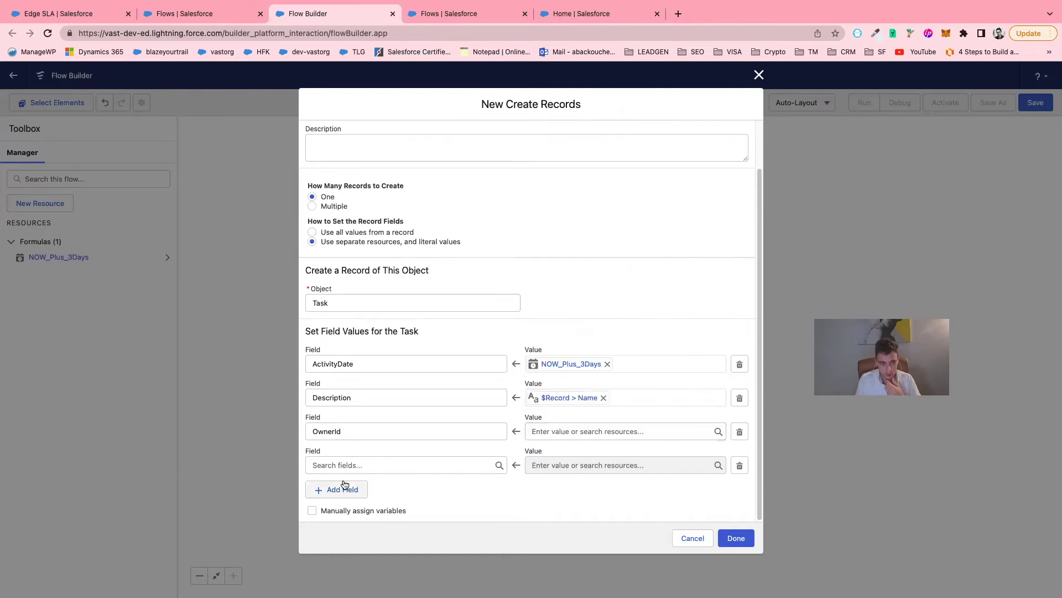
scroll(376, 481, "down", 1)
left_click(388, 431)
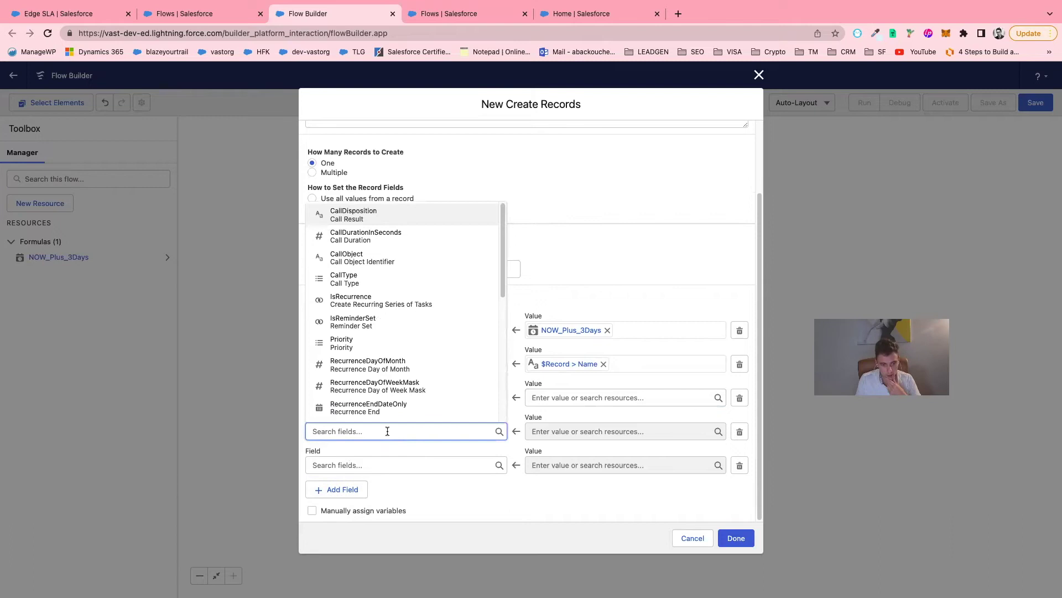
scroll(385, 245, "down", 10)
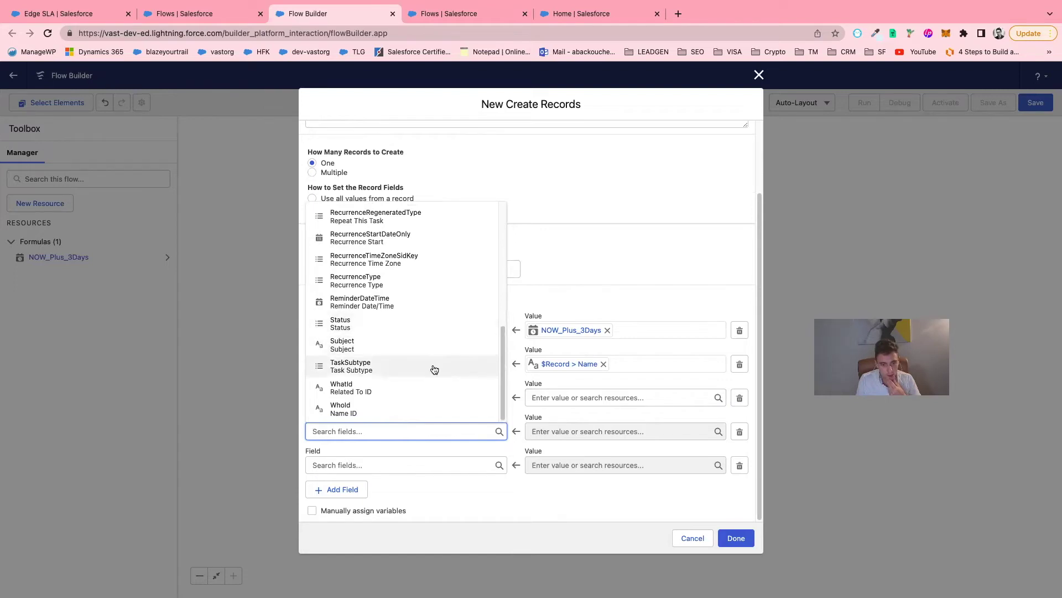
left_click(422, 383)
left_click(356, 465)
scroll(408, 410, "down", 1)
scroll(408, 410, "down", 5)
left_click(380, 442)
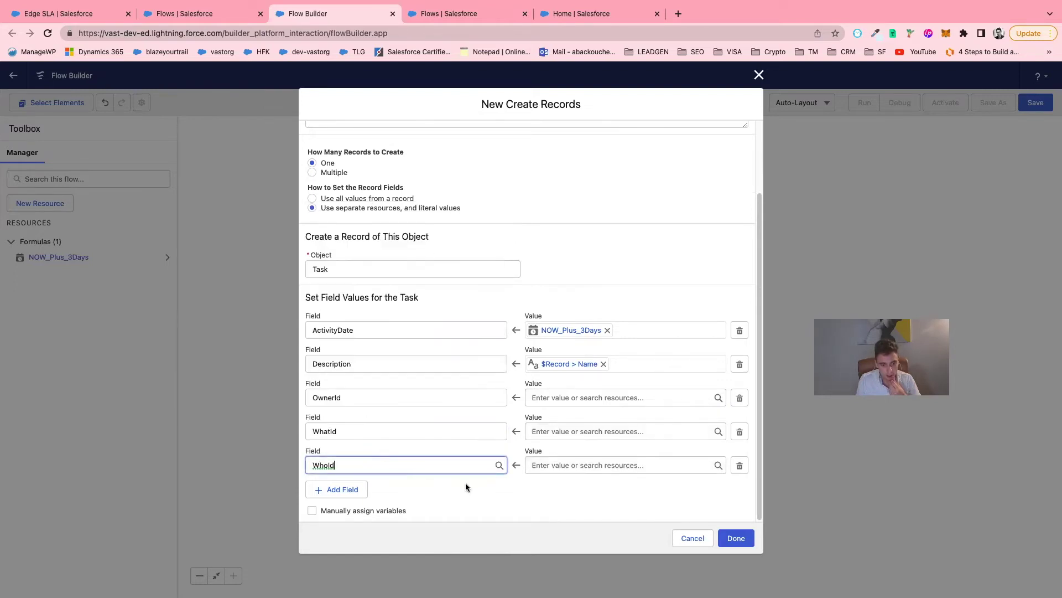
Add a sixth field row, look through the remaining task fields and choose Subject.
left_click(347, 489)
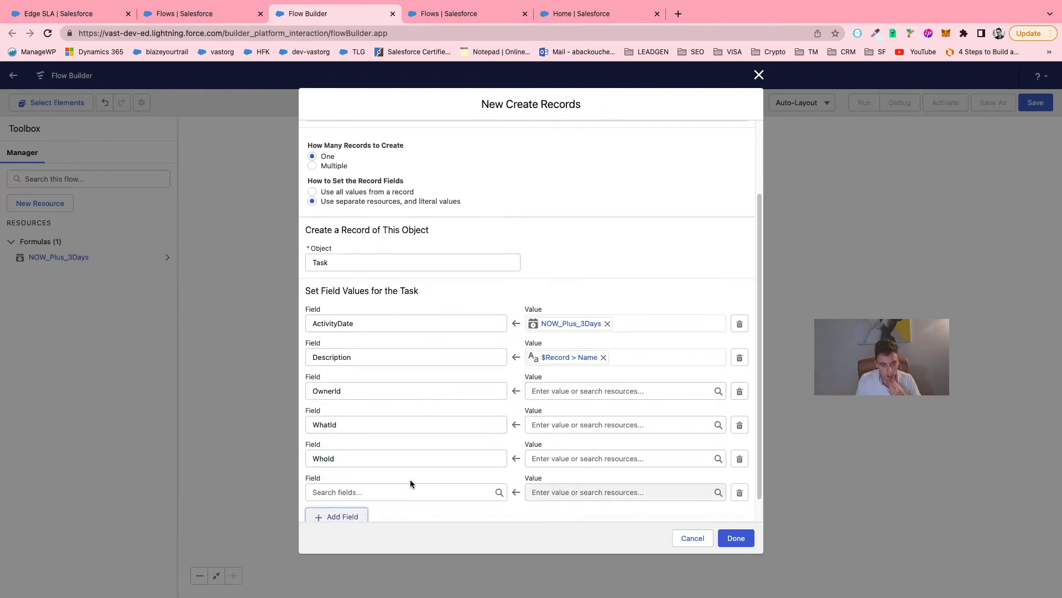
left_click(402, 464)
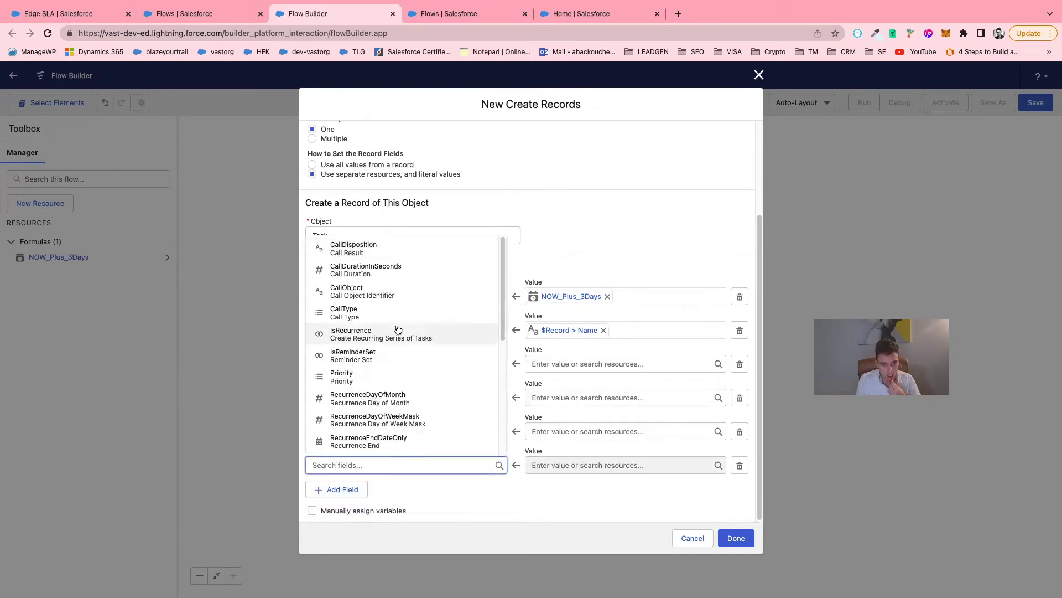
scroll(410, 387, "down", 3)
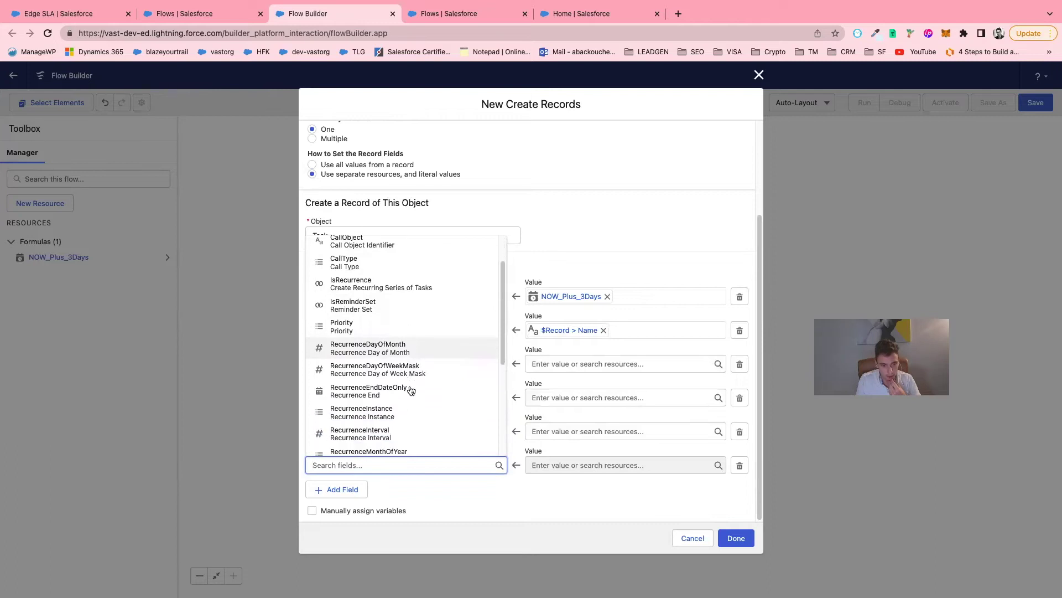
scroll(409, 390, "down", 3)
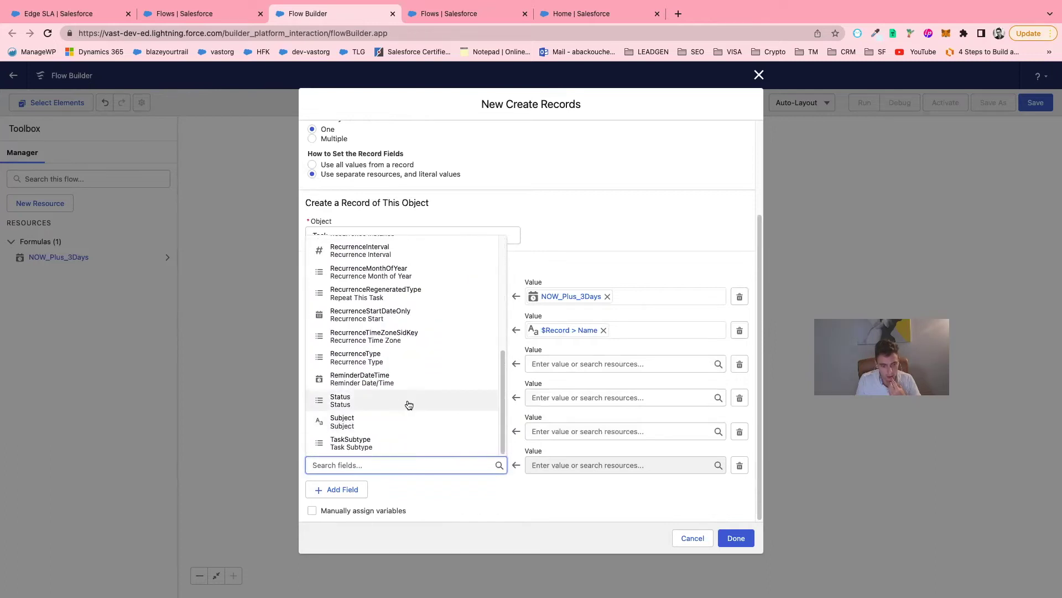
scroll(409, 404, "up", 5)
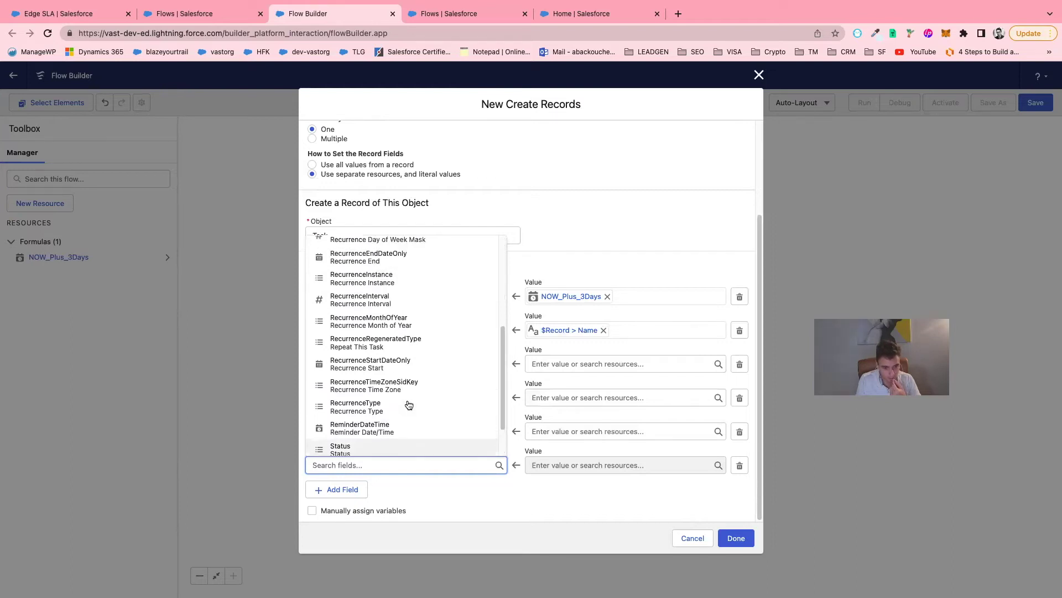
scroll(409, 405, "up", 2)
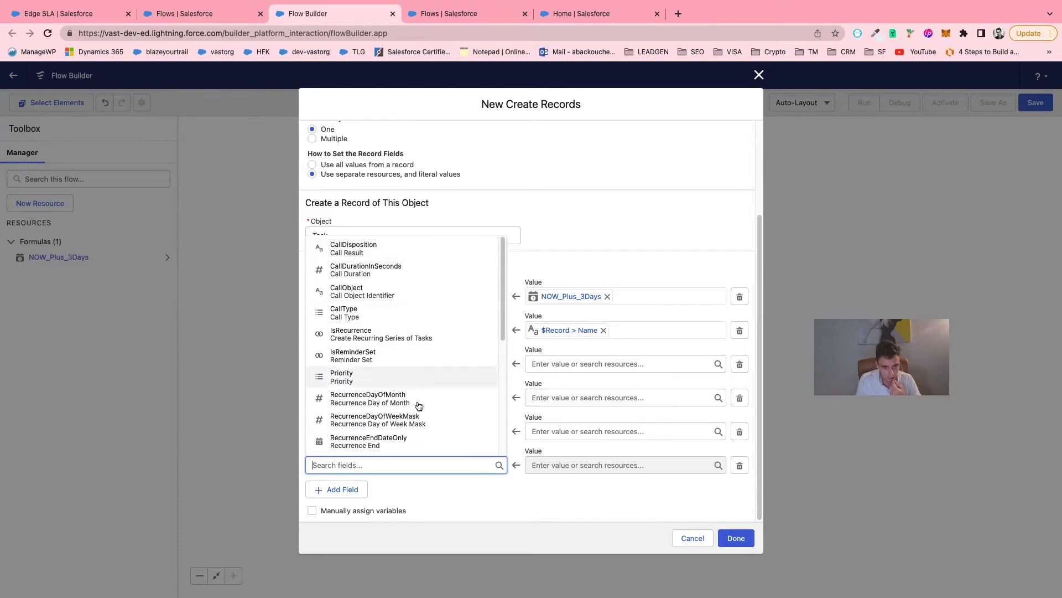
scroll(415, 434, "down", 6)
scroll(416, 436, "down", 5)
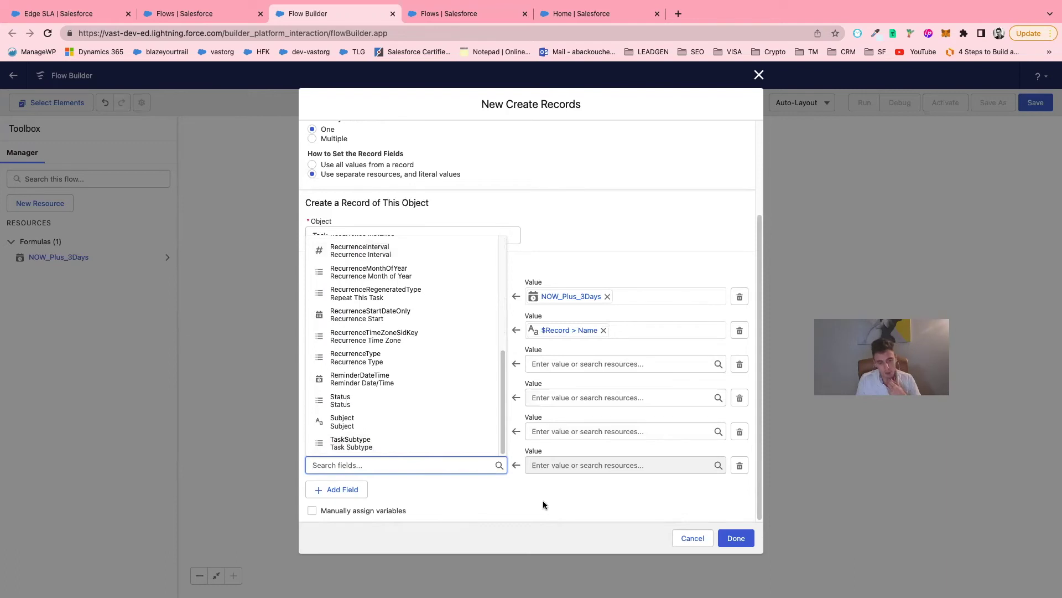
left_click(426, 440)
double_click(418, 466)
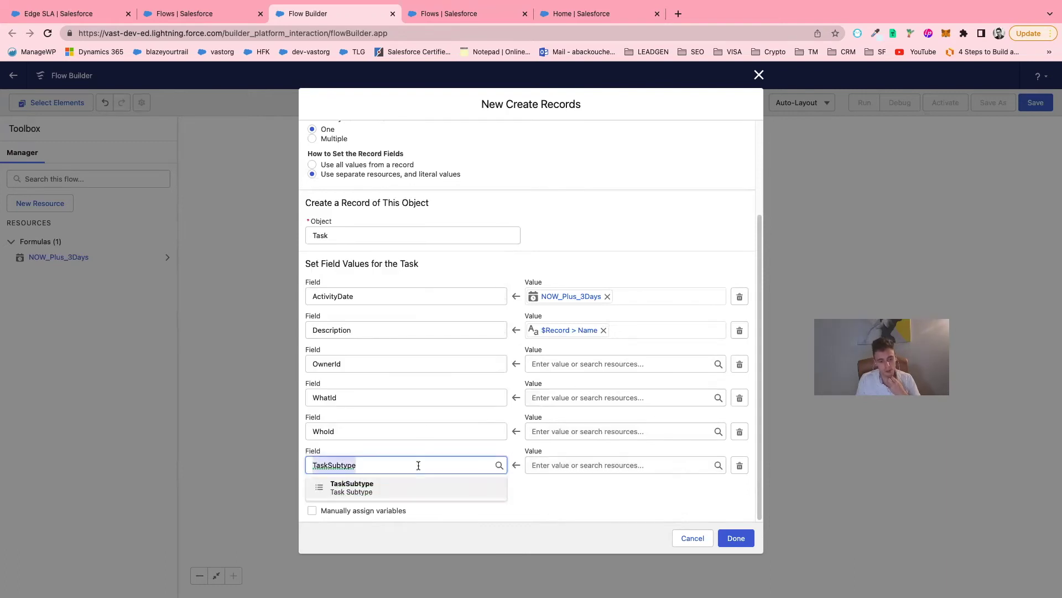
key("BackSpace")
type("sub")
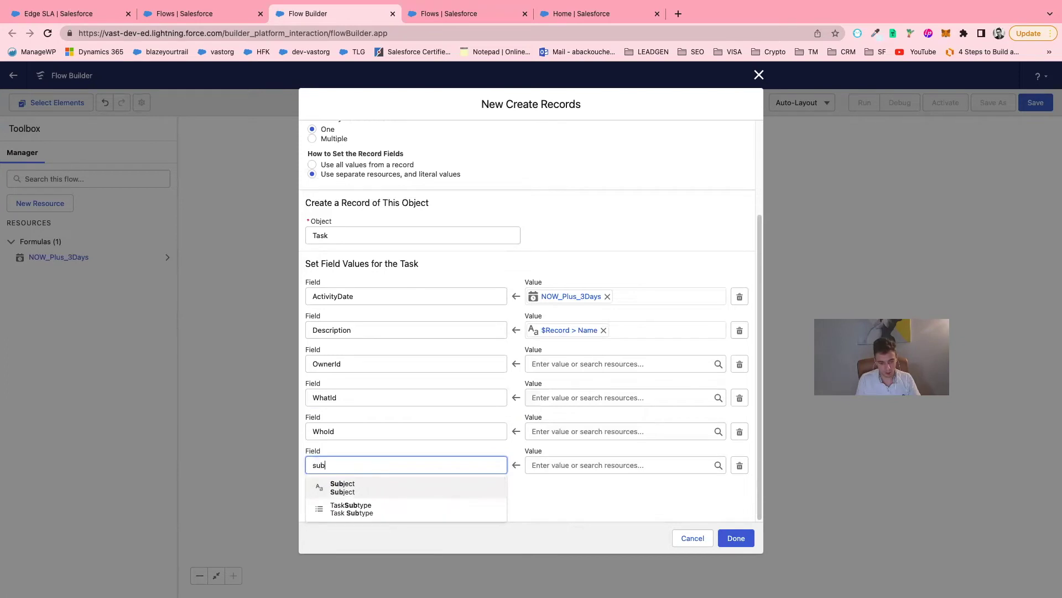
left_click(420, 485)
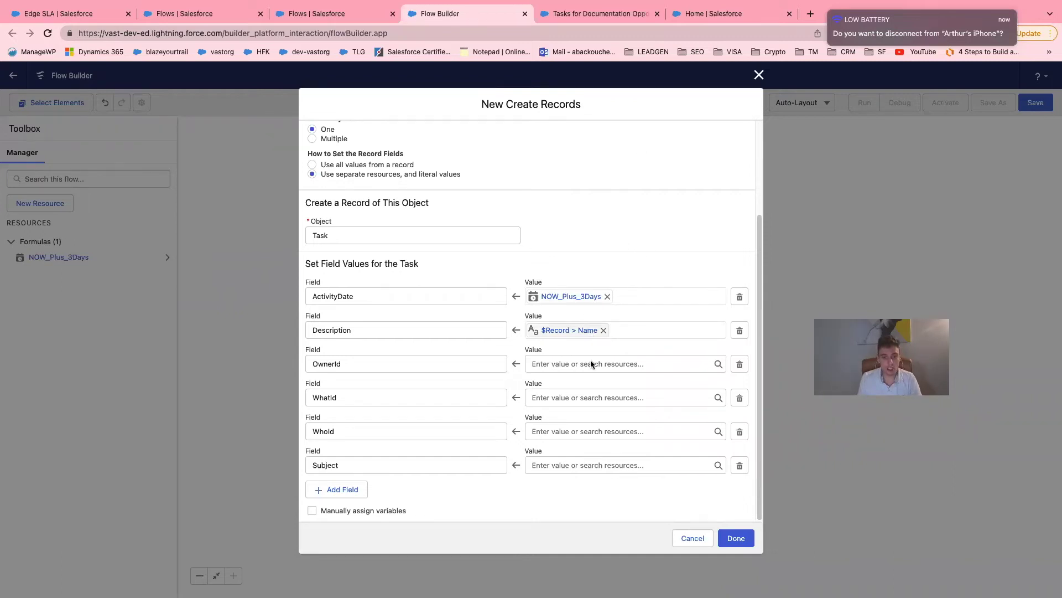
Set the Subject value to the text "THIS IS A NEW TASK!".
left_click(572, 465)
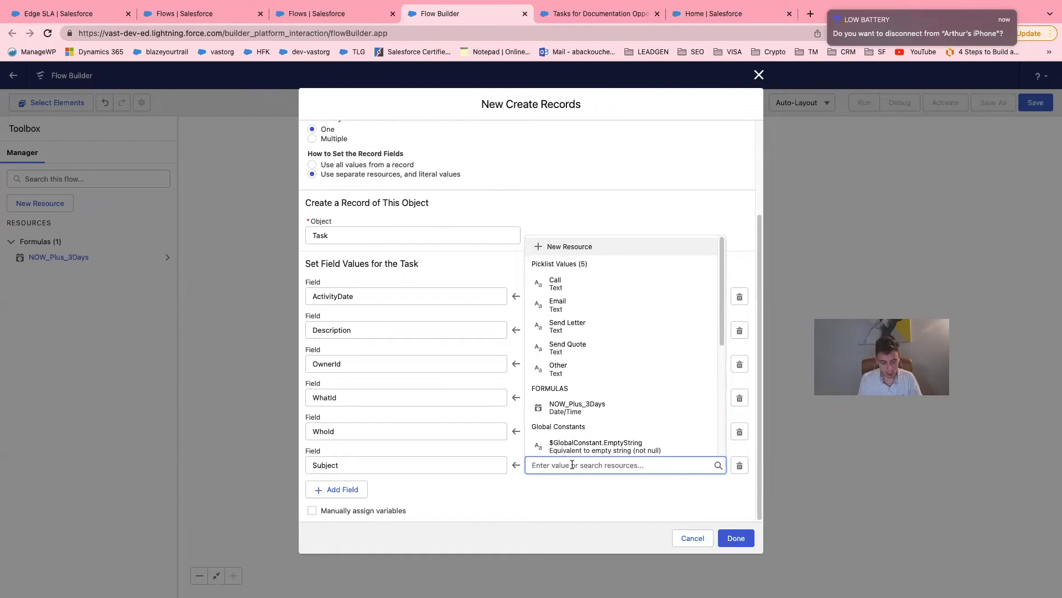
type("THIS IS ")
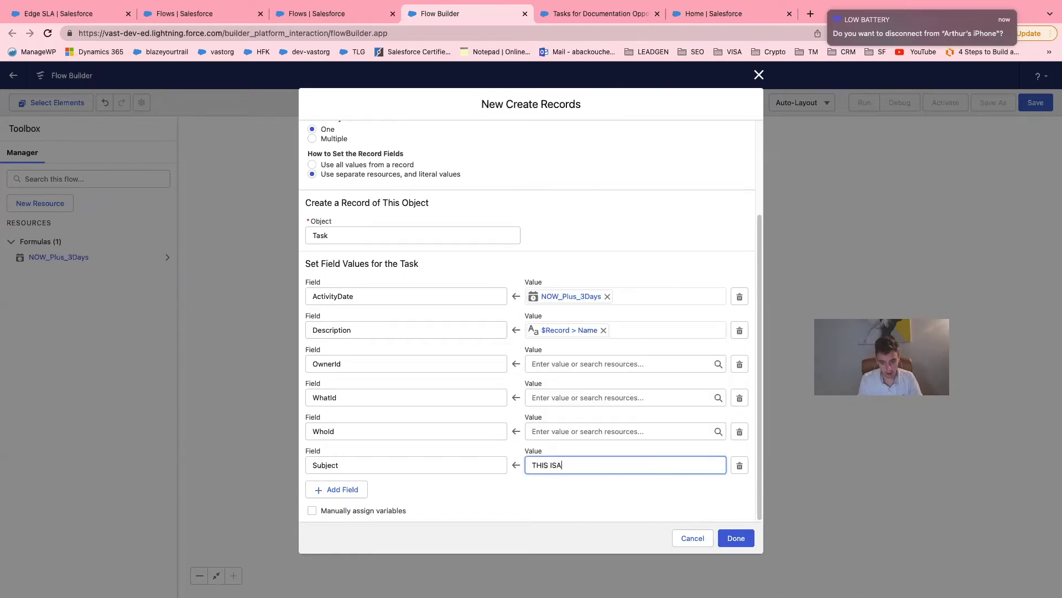
type("A NEW TASK!")
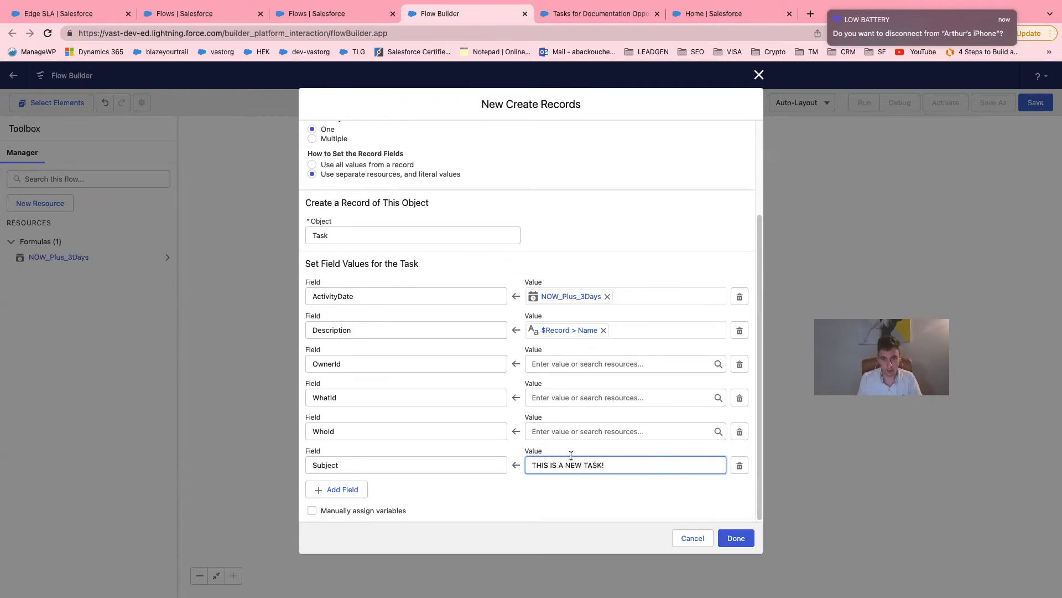
Check the WhoId mapping in the existing Tasks for Documentation Opportunity Stage flow and set the new flow's WhoId value to $Record > Contact ID.
left_click(550, 436)
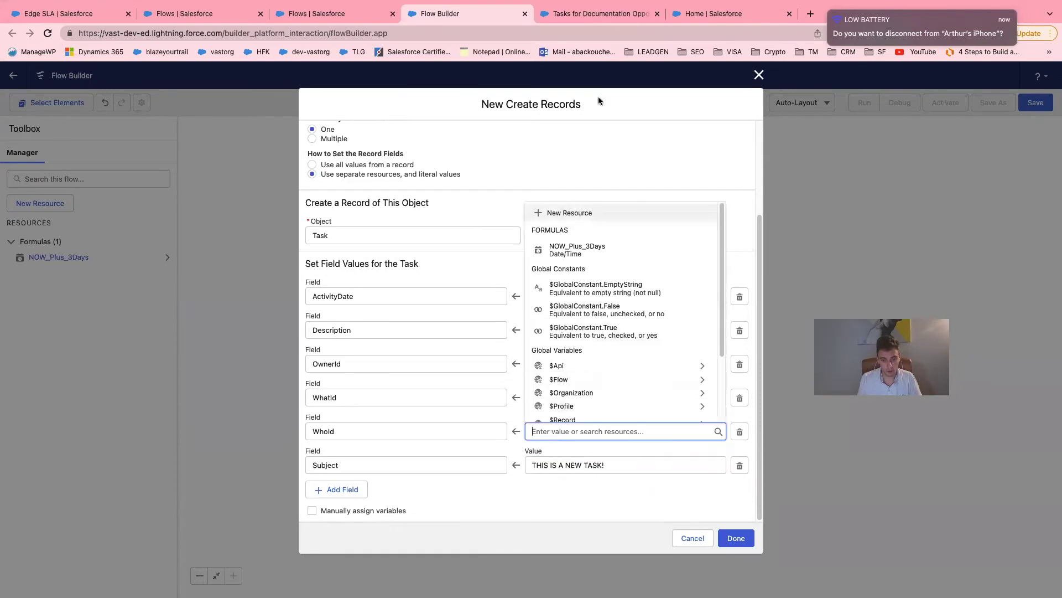
left_click(595, 14)
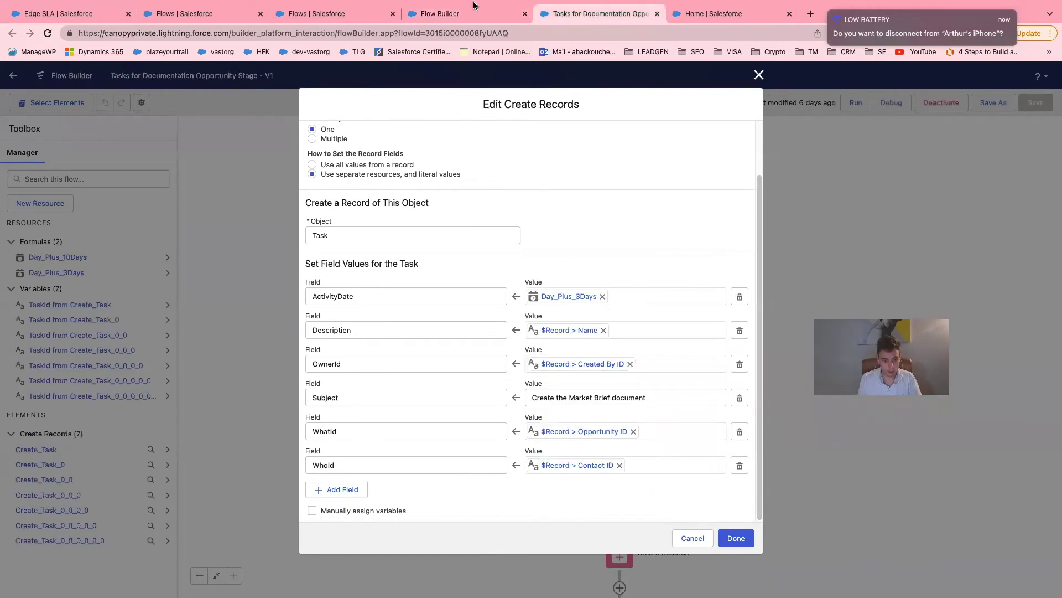
mouse_move(473, 6)
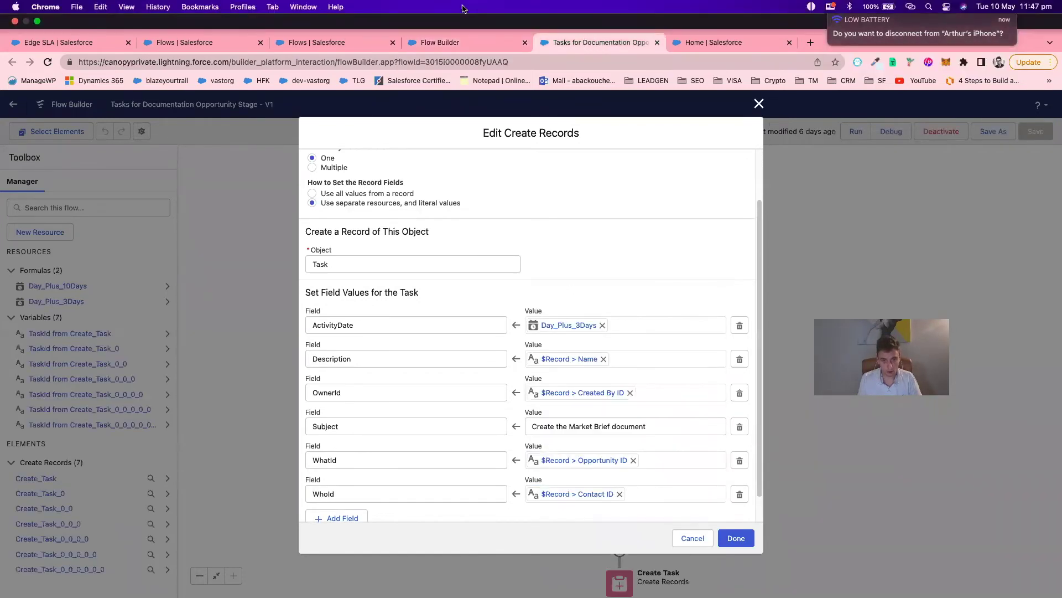
left_click(472, 40)
type("reco")
key("Down")
key("Return")
type("con")
key("Return")
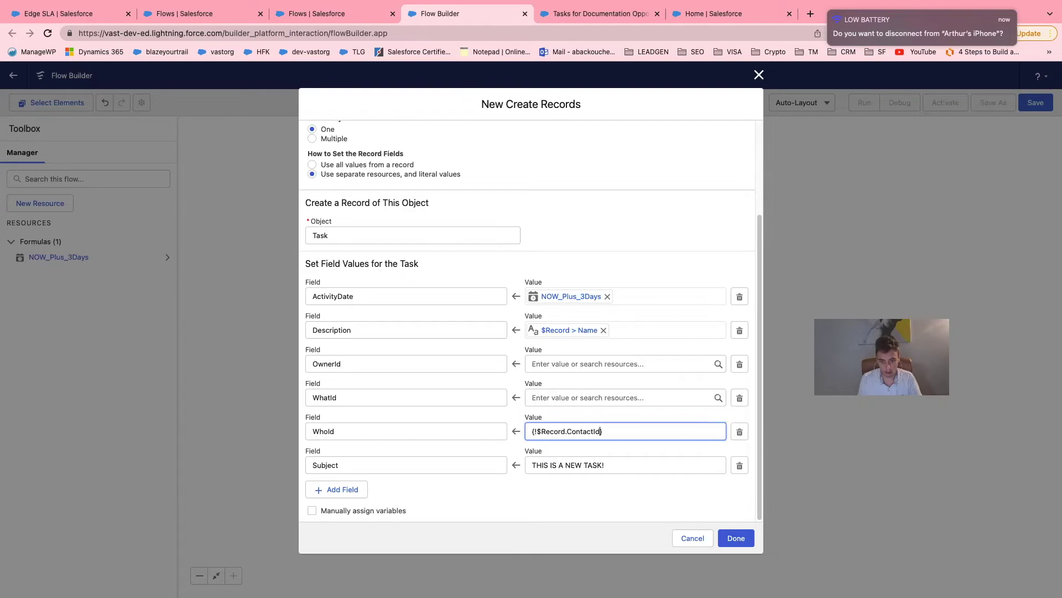
Check the WhatId mapping in the existing reference flow and set the new flow's WhatId value to $Record > Opportunity ID.
left_click(607, 397)
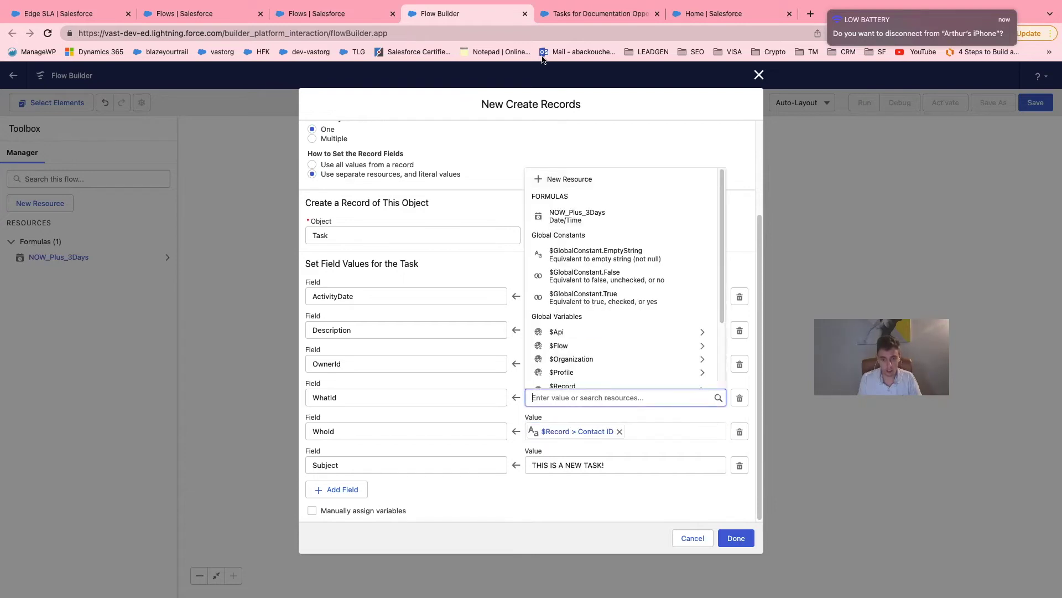
left_click(566, 17)
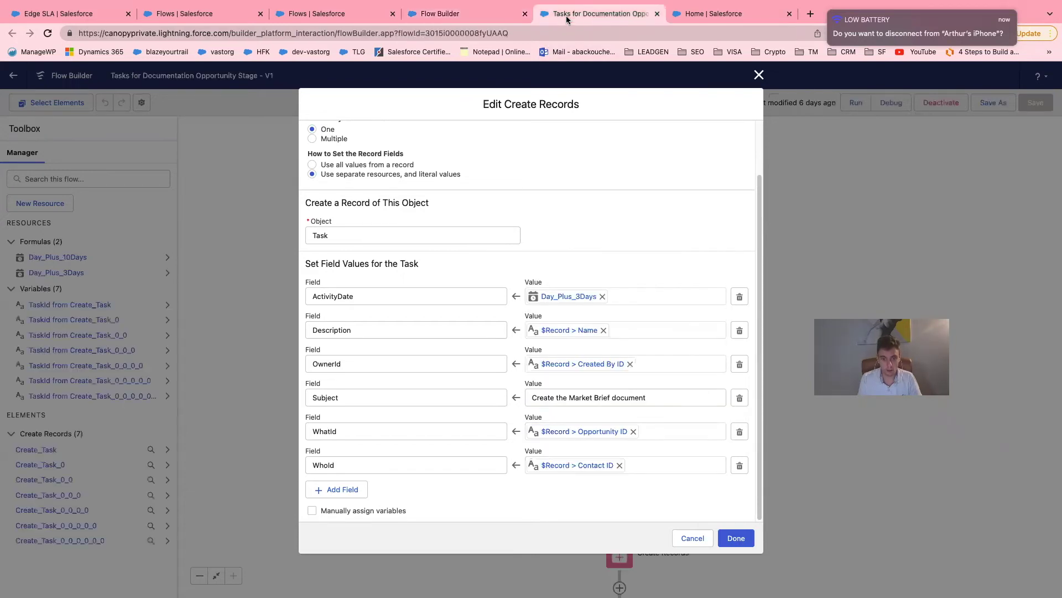
left_click(493, 14)
type("$Record.")
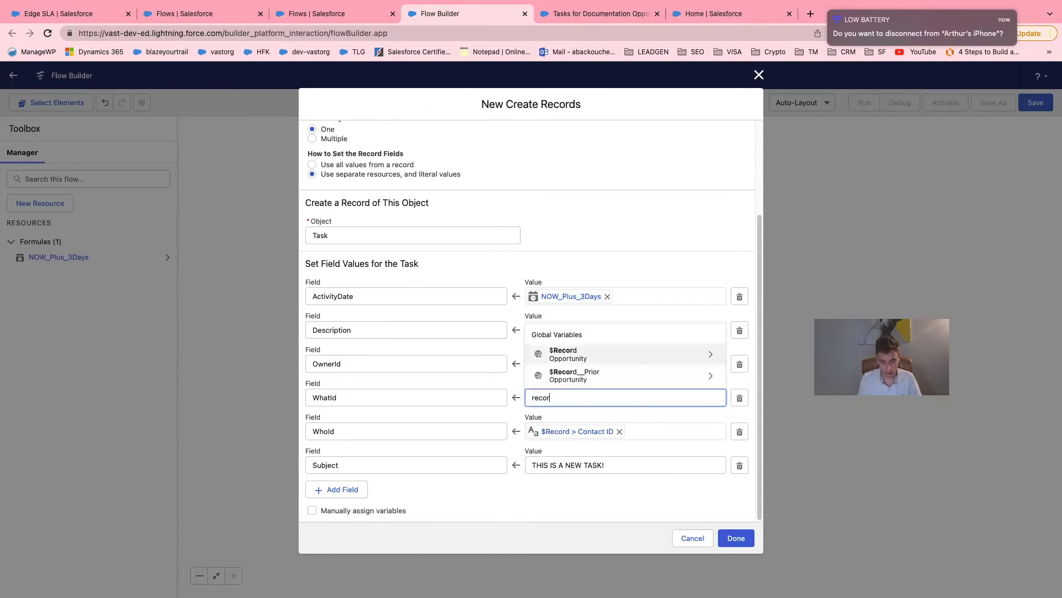
type("opp")
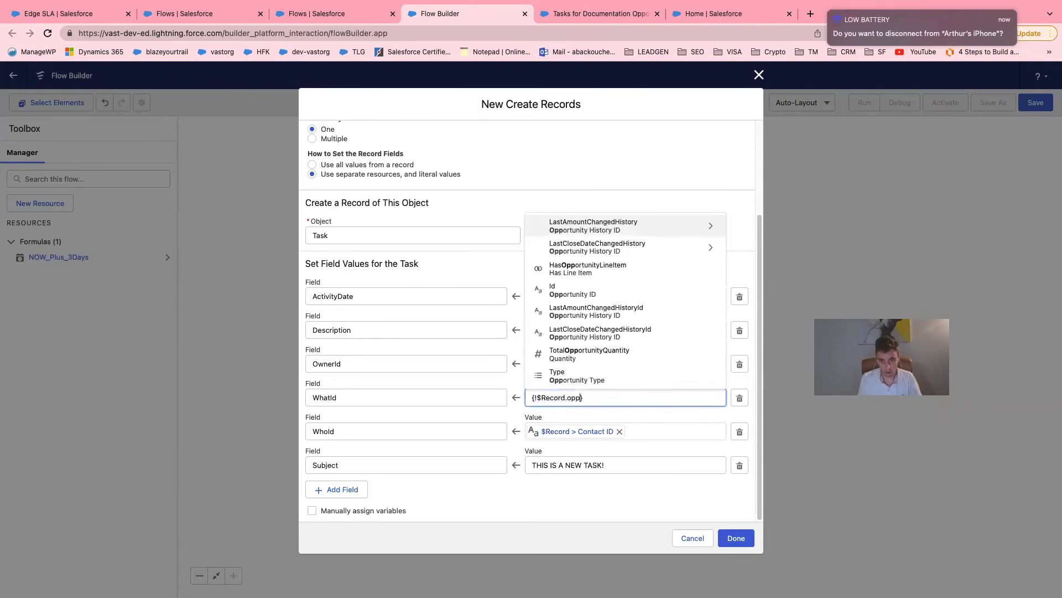
left_click(562, 289)
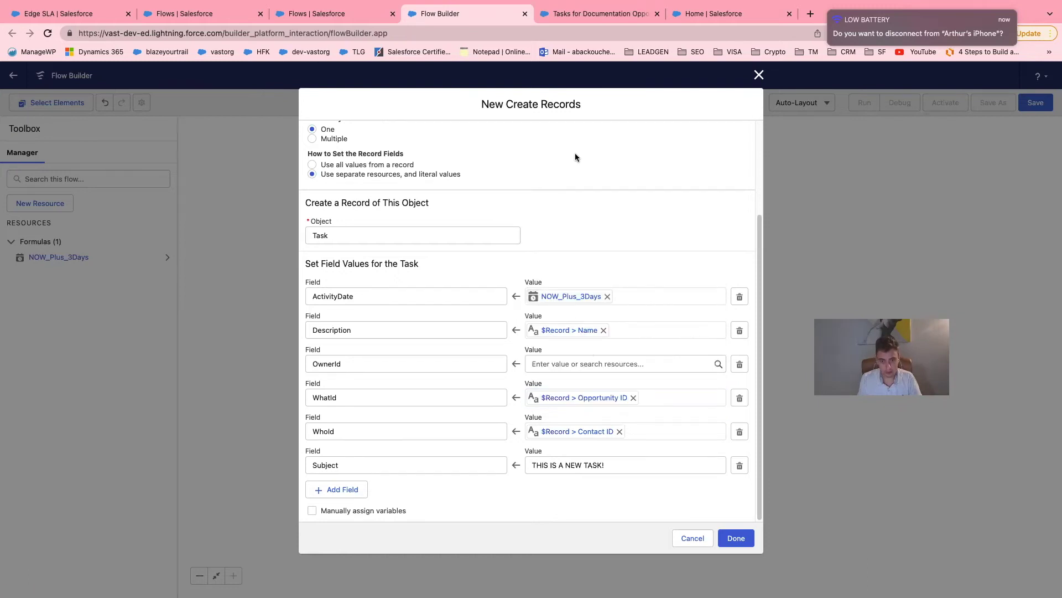
Check the OwnerId mapping in the existing reference flow and set the new flow's OwnerId value to $Record > Created By ID.
left_click(550, 20)
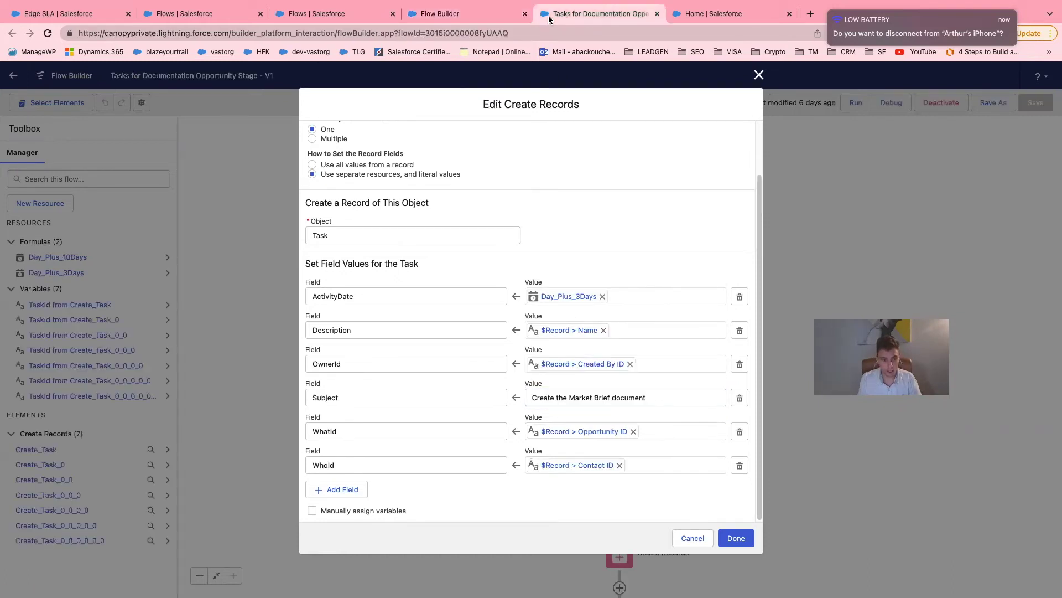
left_click(486, 12)
left_click(579, 363)
type("reco")
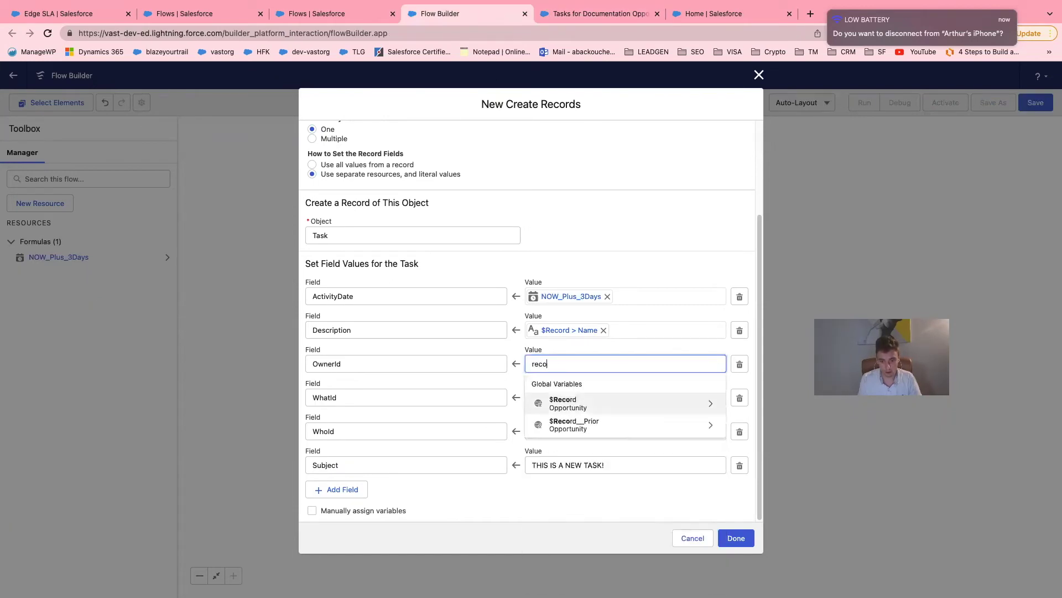
left_click(562, 404)
type("cre")
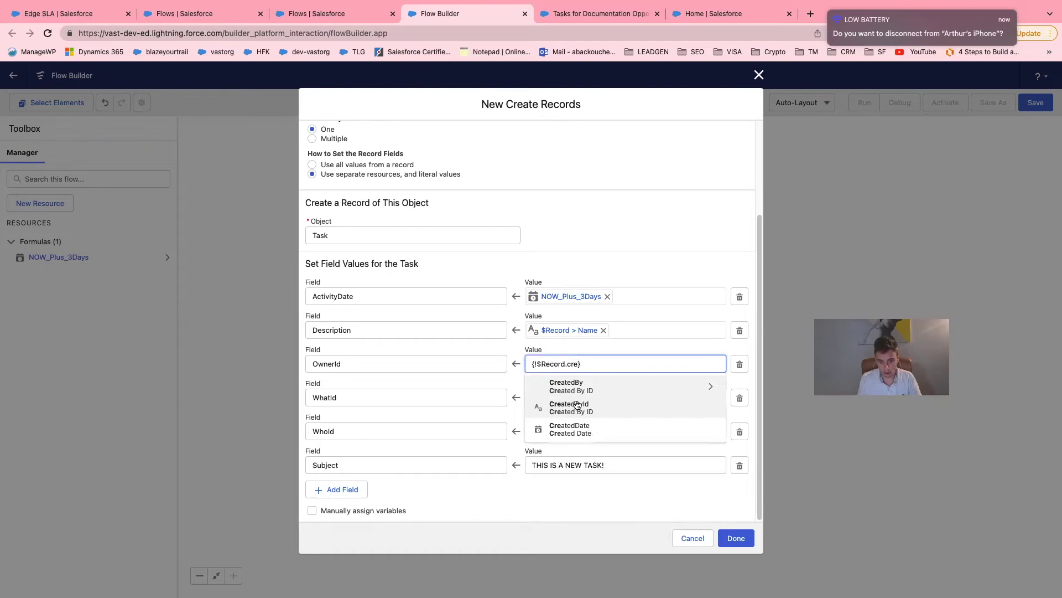
left_click(609, 383)
left_click(626, 343)
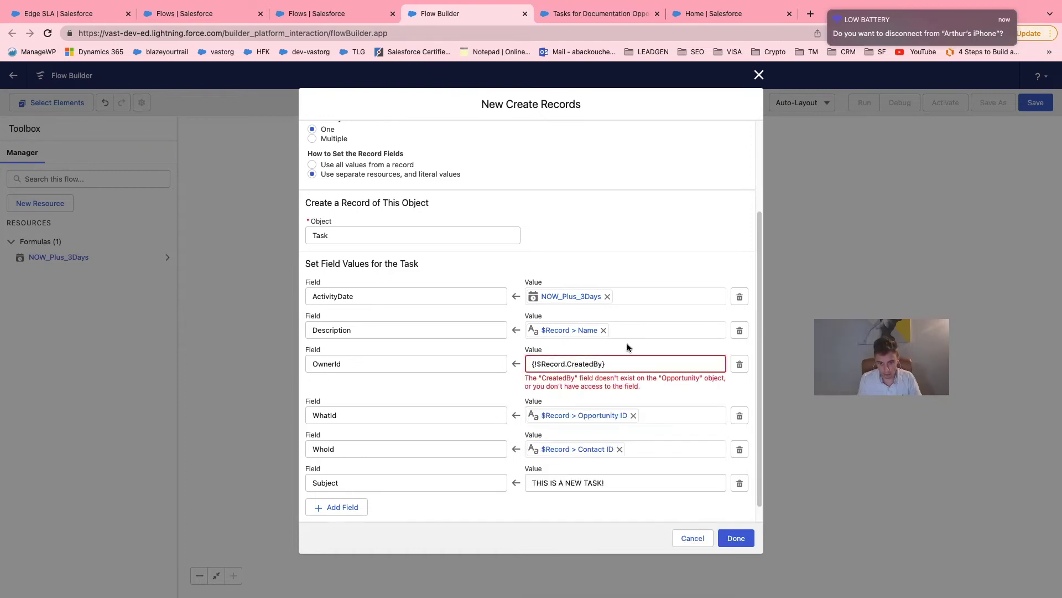
left_click(605, 363)
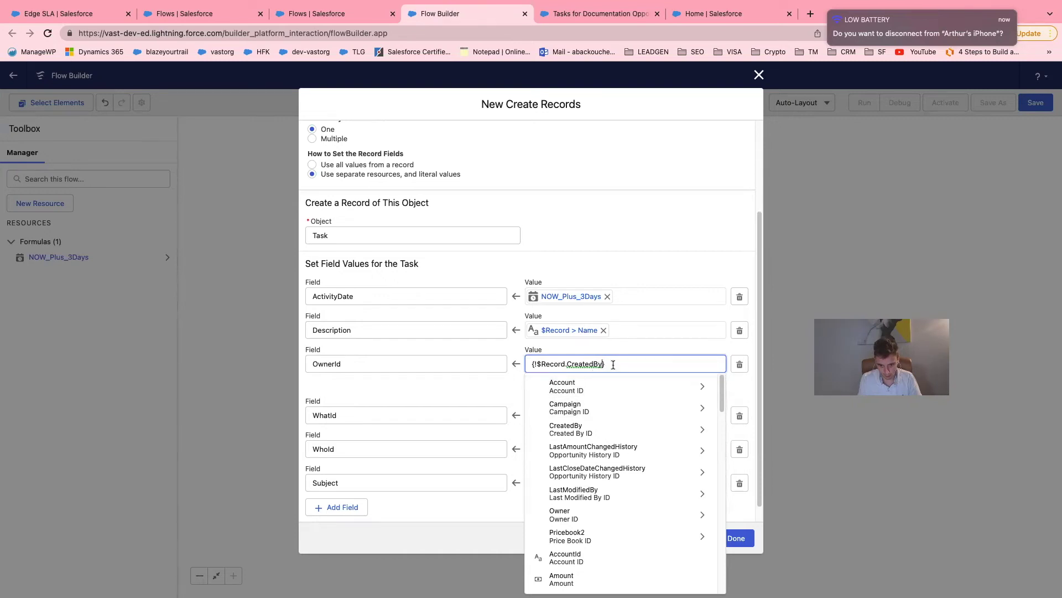
type("ID")
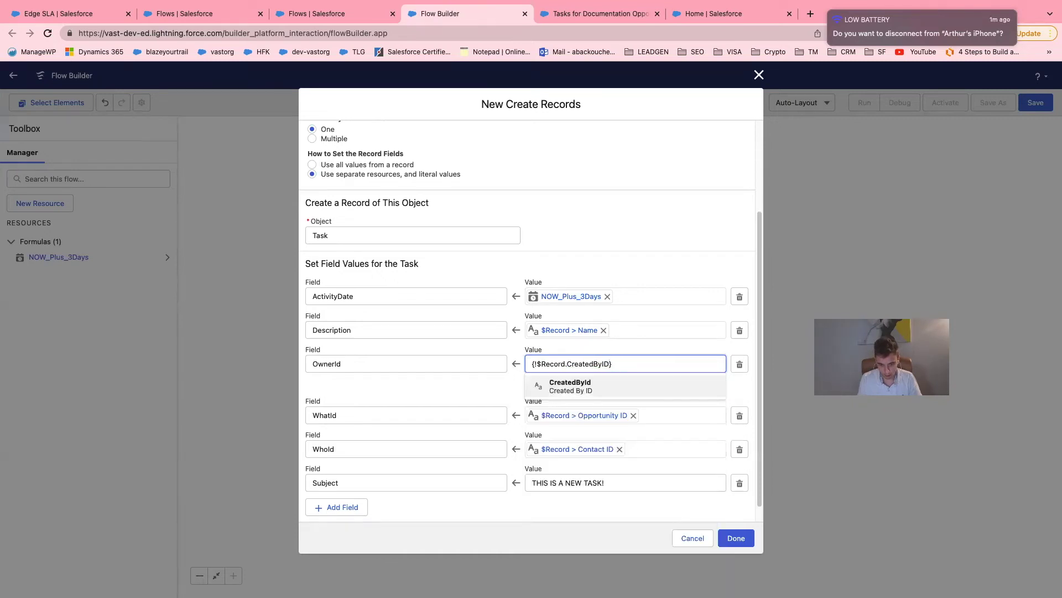
left_click(599, 390)
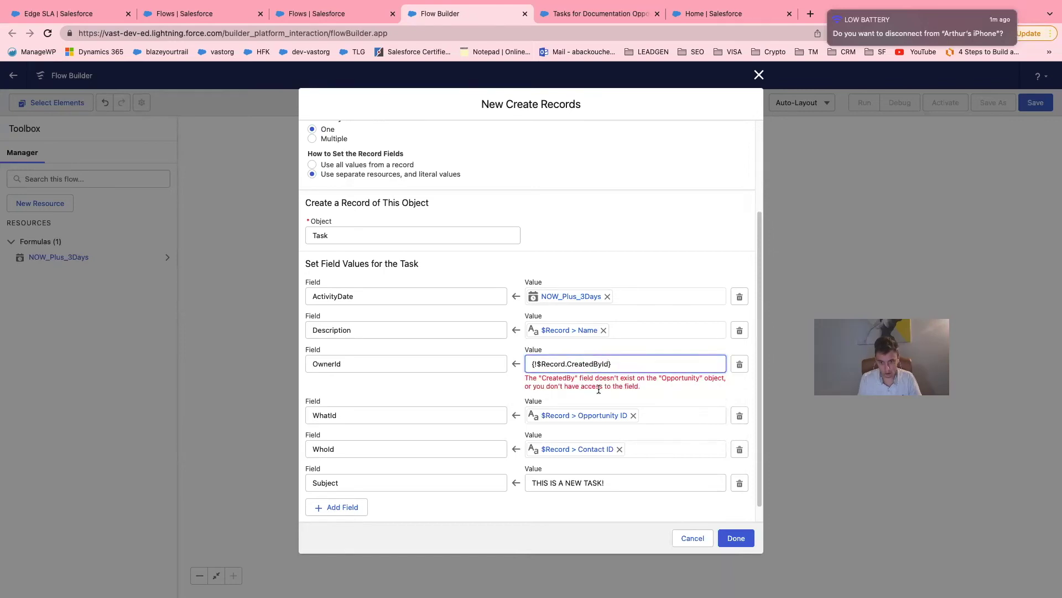
left_click(598, 389)
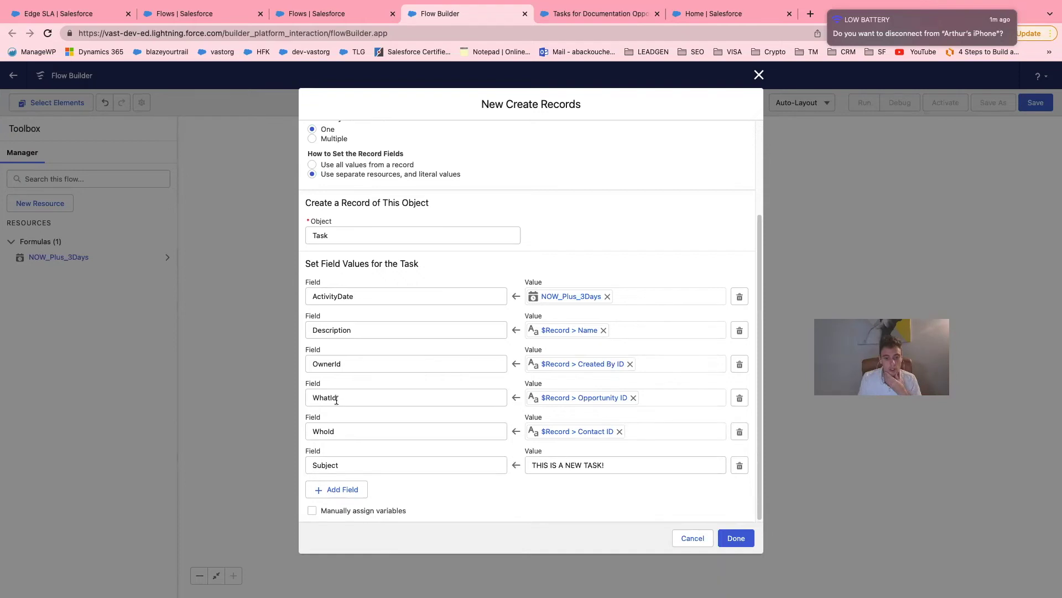
Finish the Create Records element and save the flow with the label CREATE TASK FLOW.
left_click(739, 536)
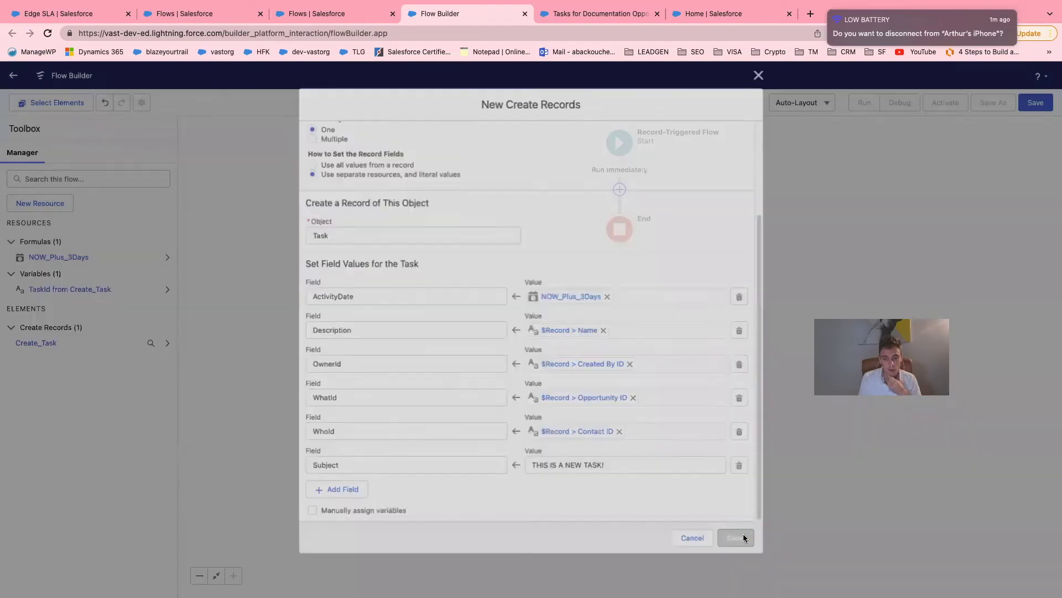
left_click(829, 12)
left_click(1035, 104)
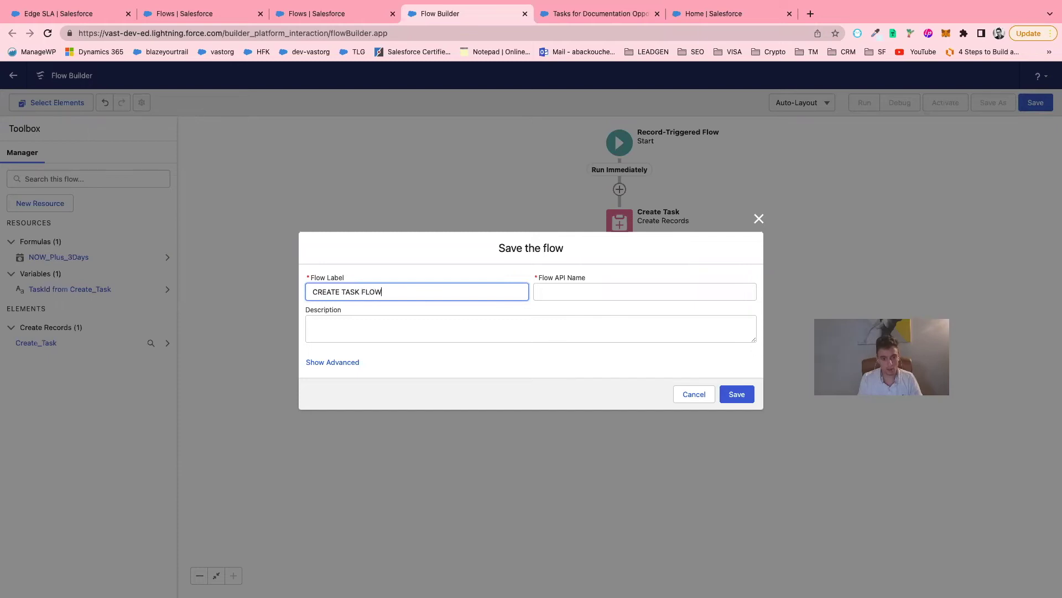
left_click(457, 260)
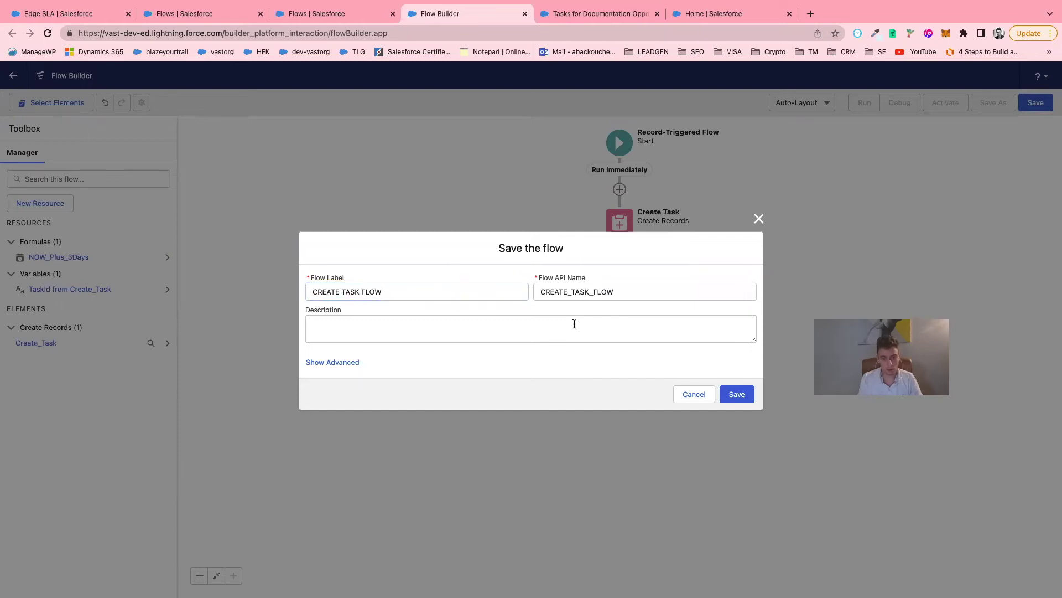
left_click(737, 394)
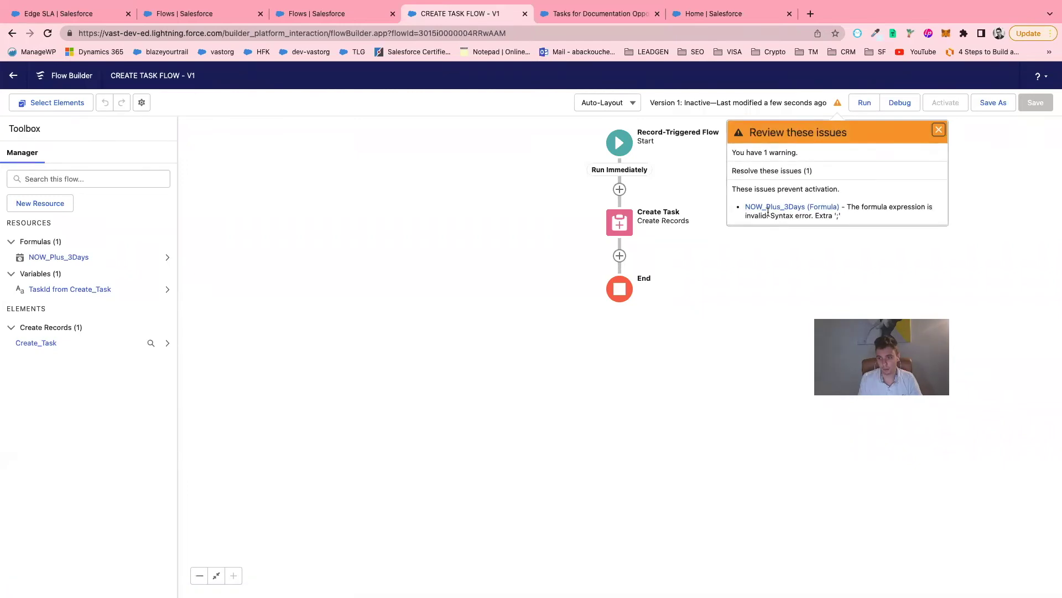
Correct the NOW_Plus_3Days formula to NOW() + 3, and save and activate the flow.
left_click(70, 259)
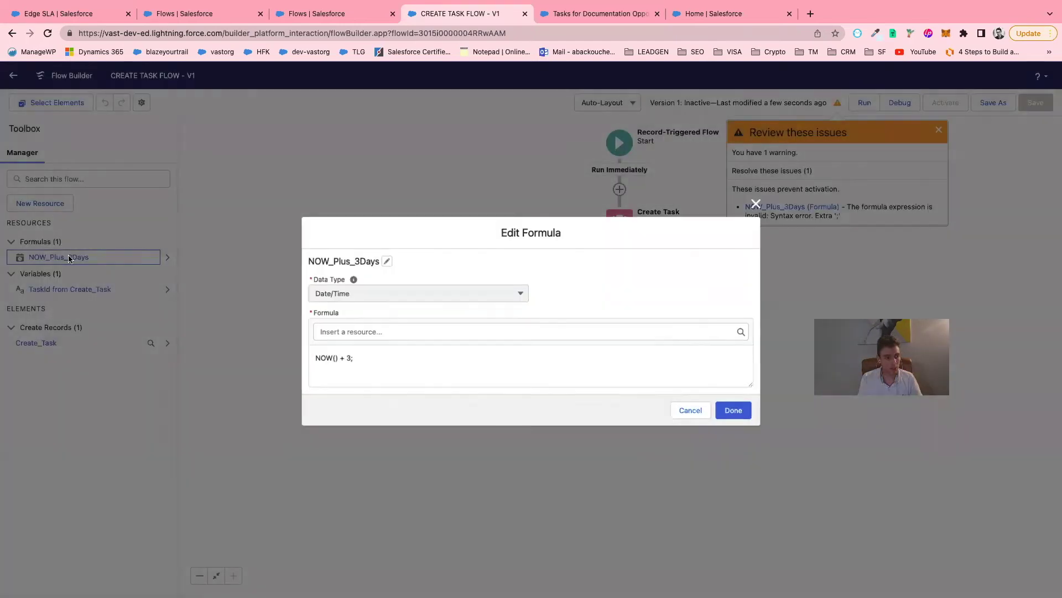
left_click(403, 358)
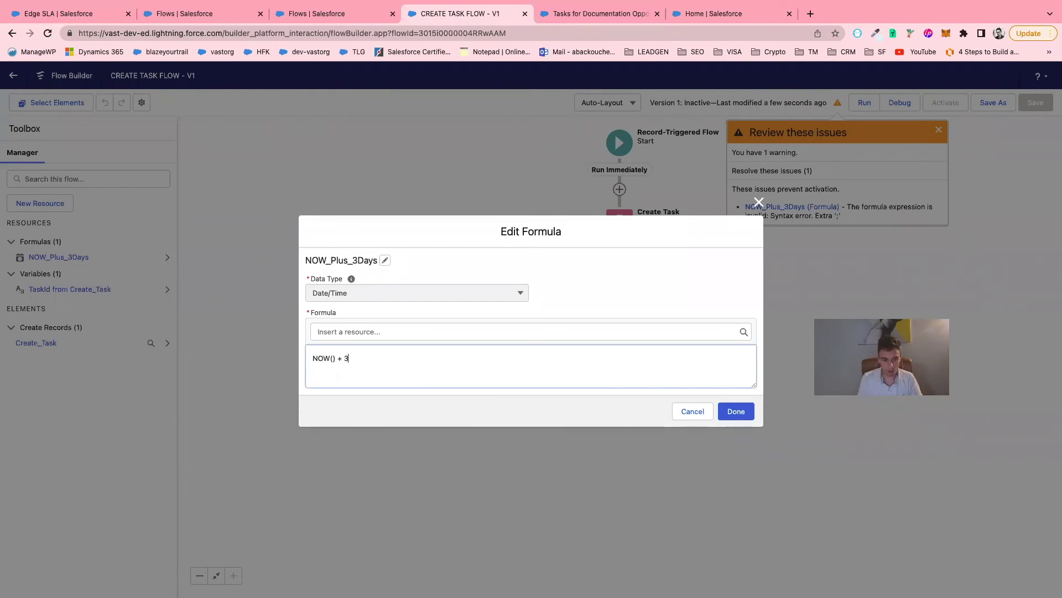
left_click(736, 411)
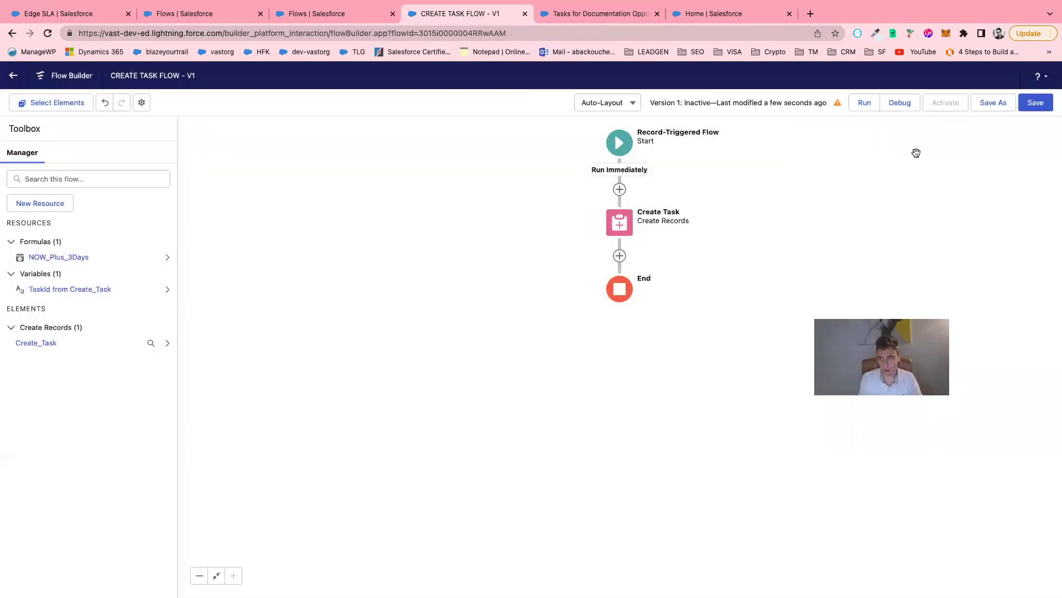
left_click(1032, 102)
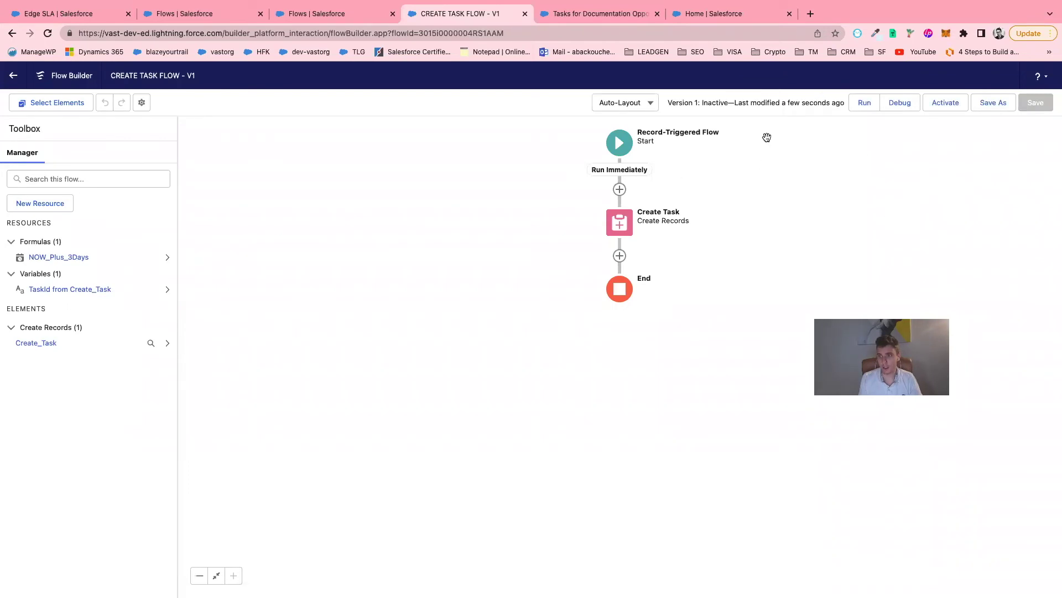
left_click(949, 104)
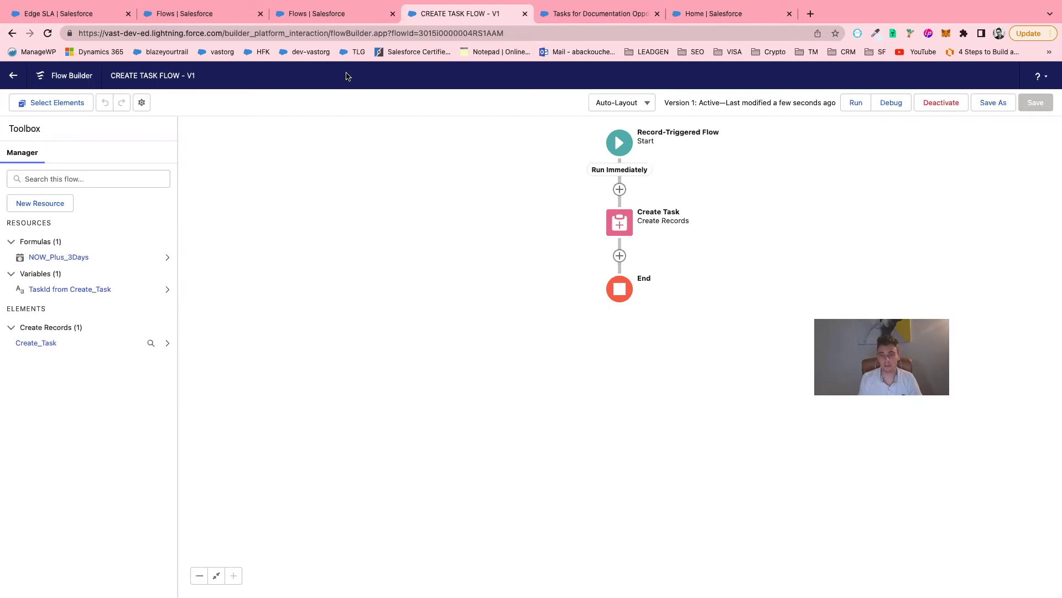
On the reloaded Edge SLA opportunity, make Engagement the current stage and advance it to Documentation to test the flow.
left_click(74, 17)
left_click(165, 196)
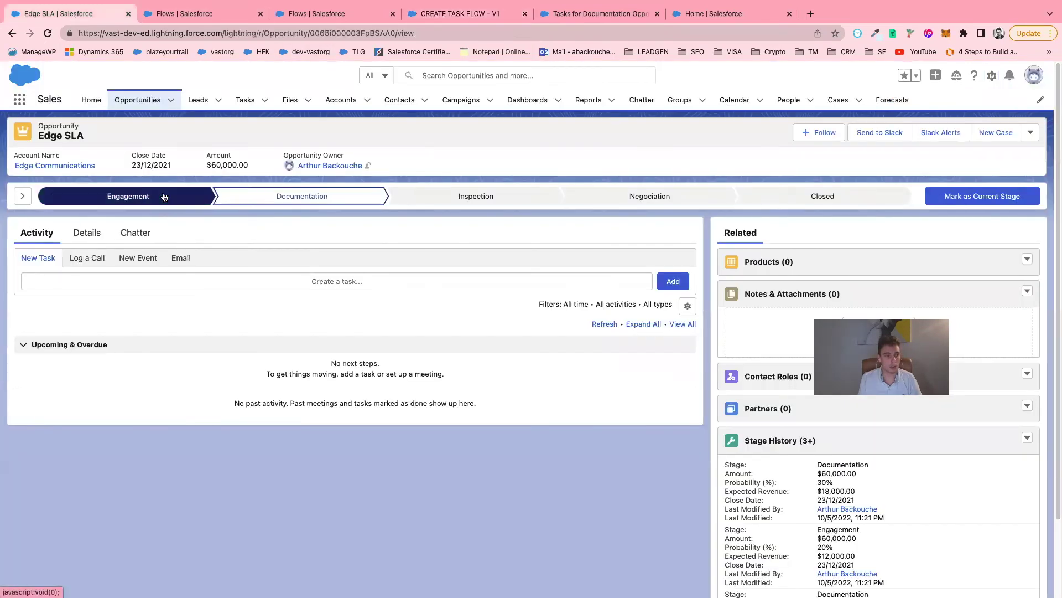
left_click(48, 34)
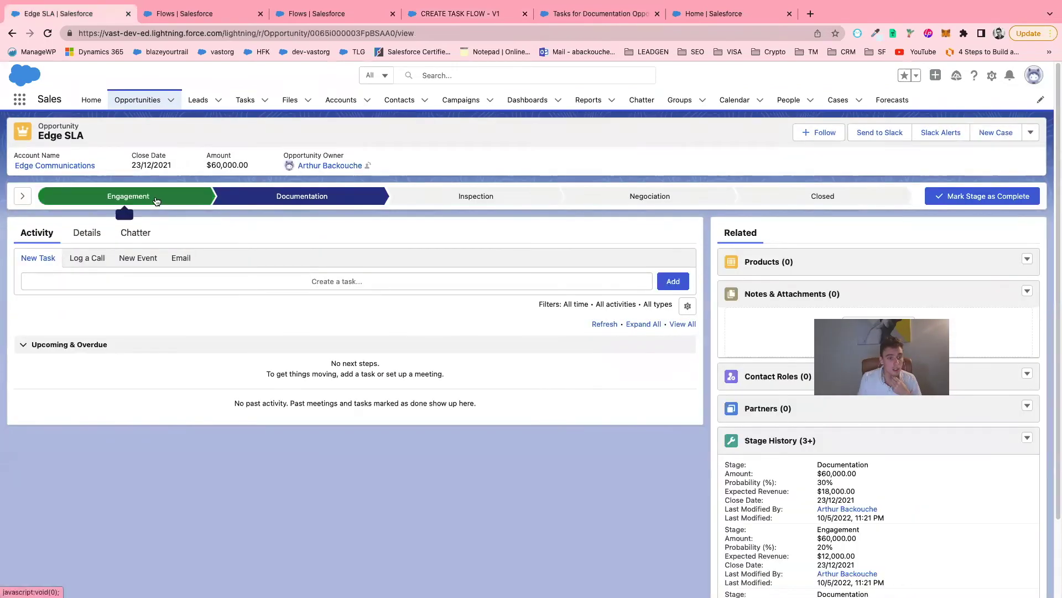
left_click(157, 201)
left_click(1023, 194)
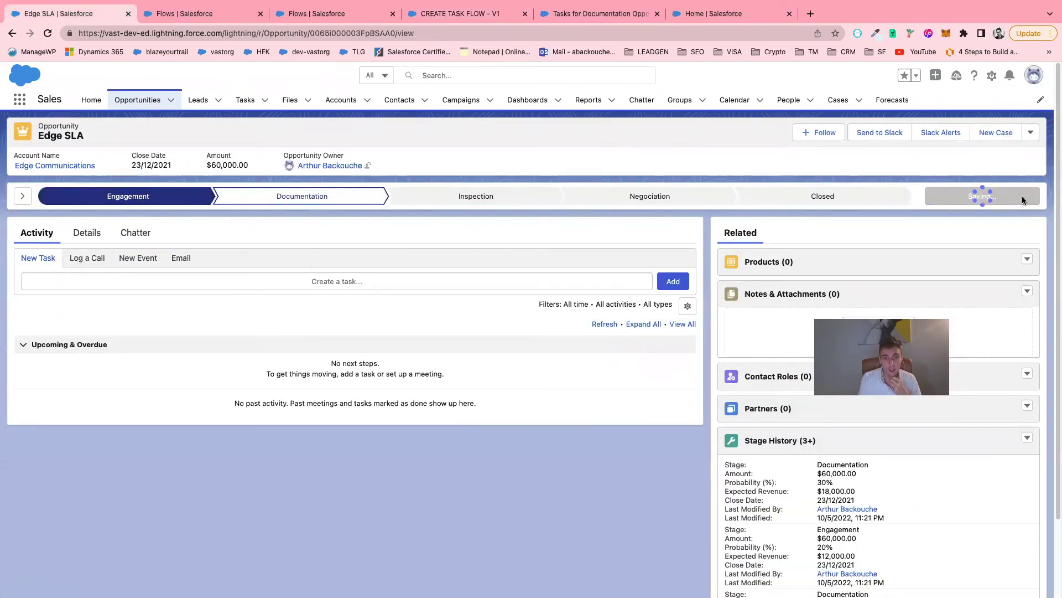
left_click(680, 381)
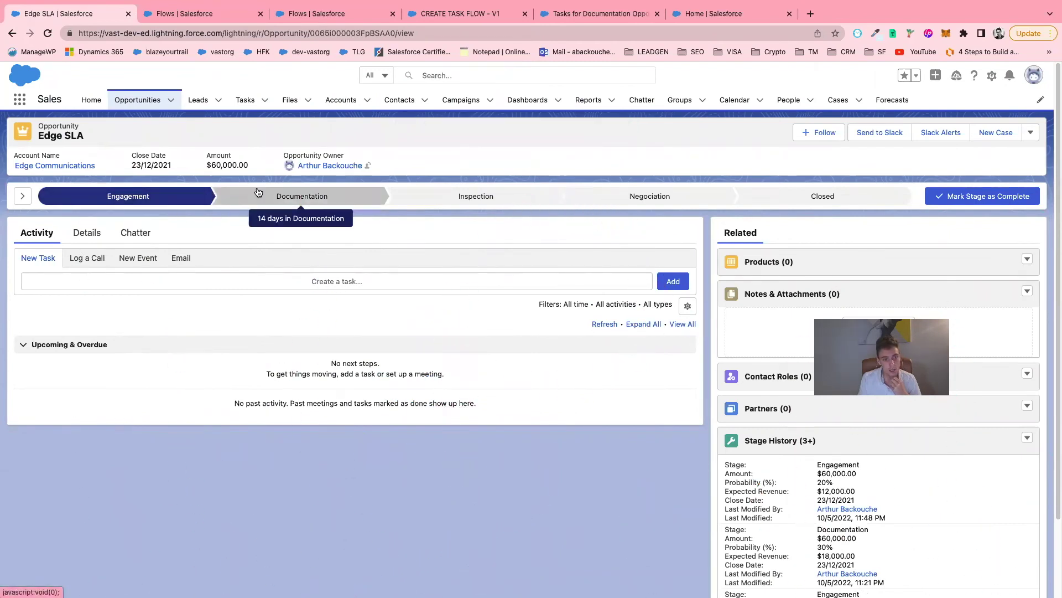
left_click(969, 198)
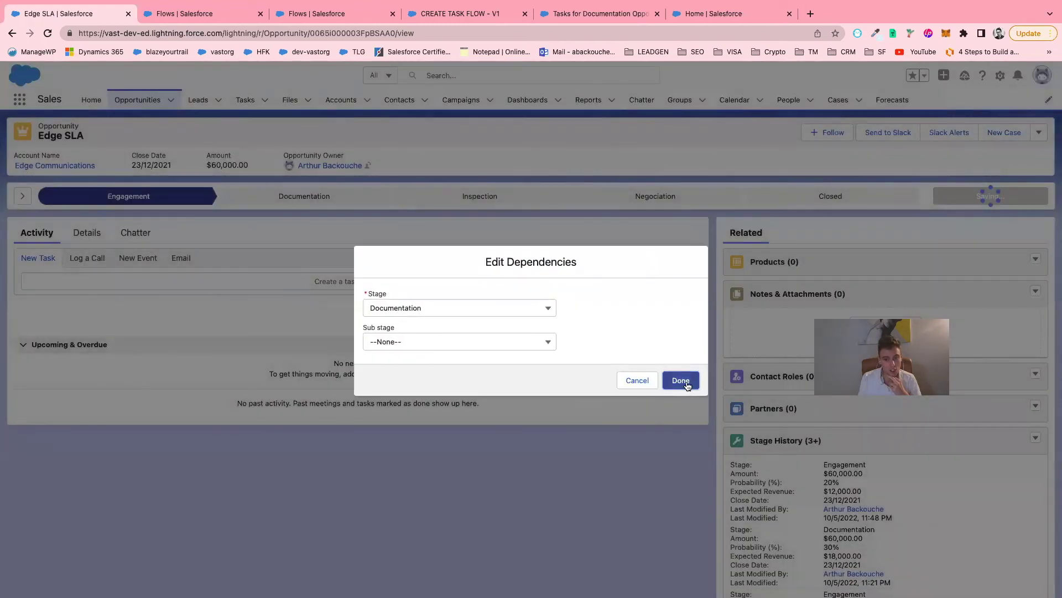
left_click(681, 381)
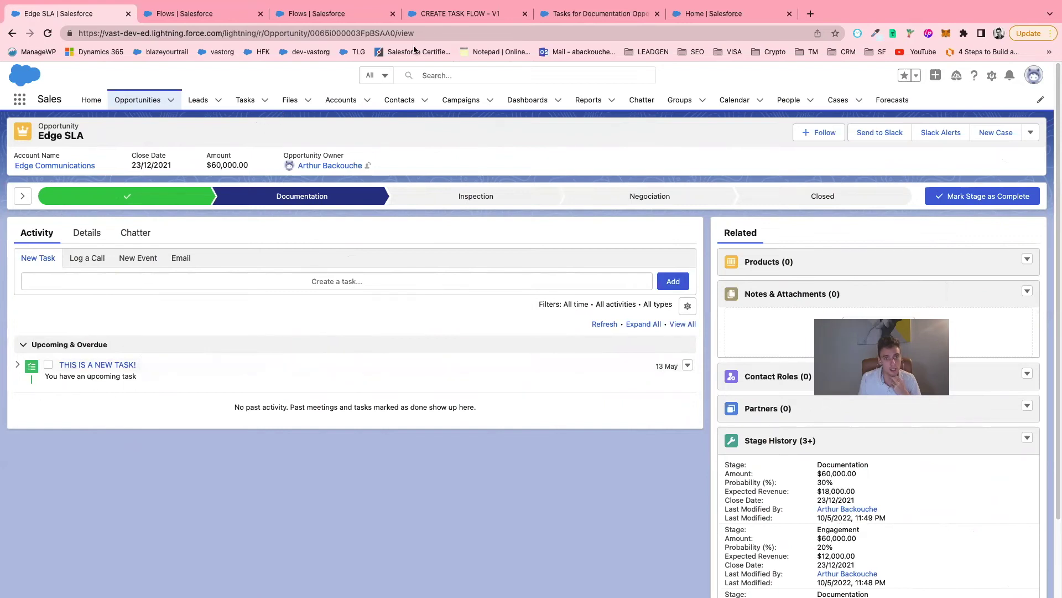
In CREATE TASK FLOW, copy the Create Task element and paste two copies in sequence below it.
left_click(457, 16)
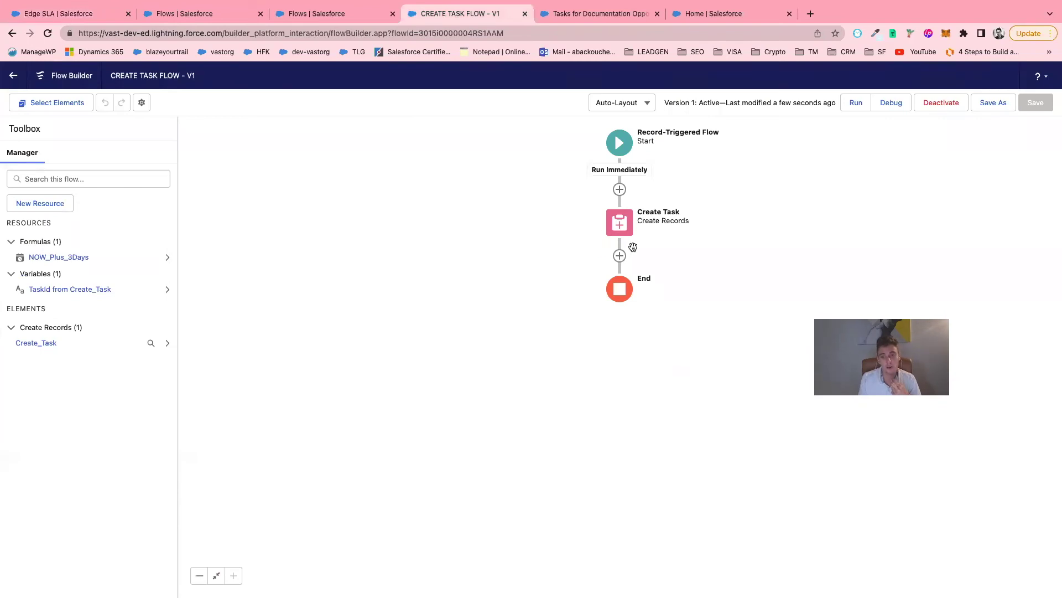
left_click(620, 223)
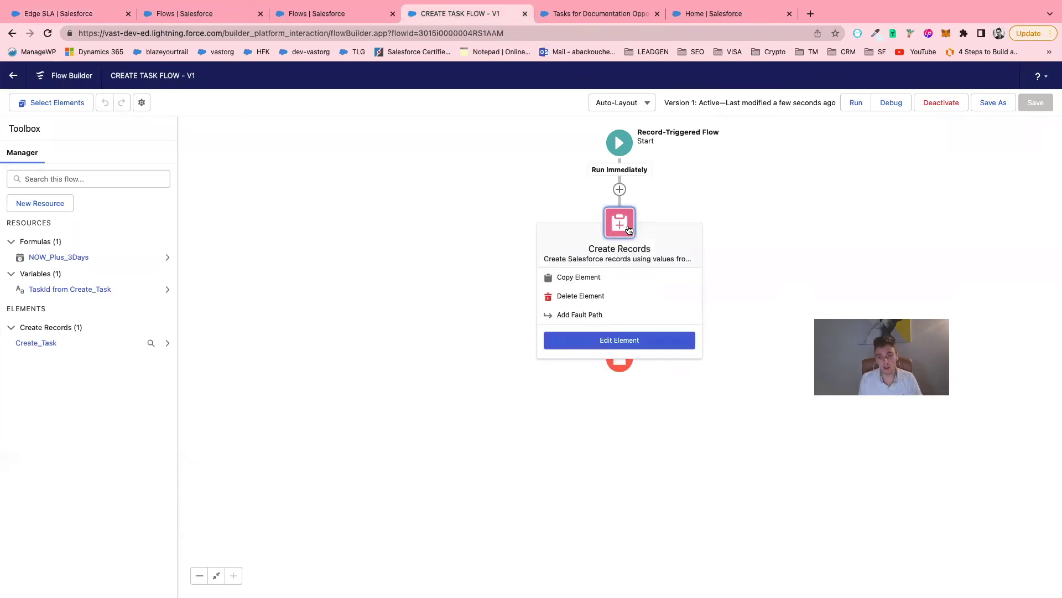
left_click(589, 278)
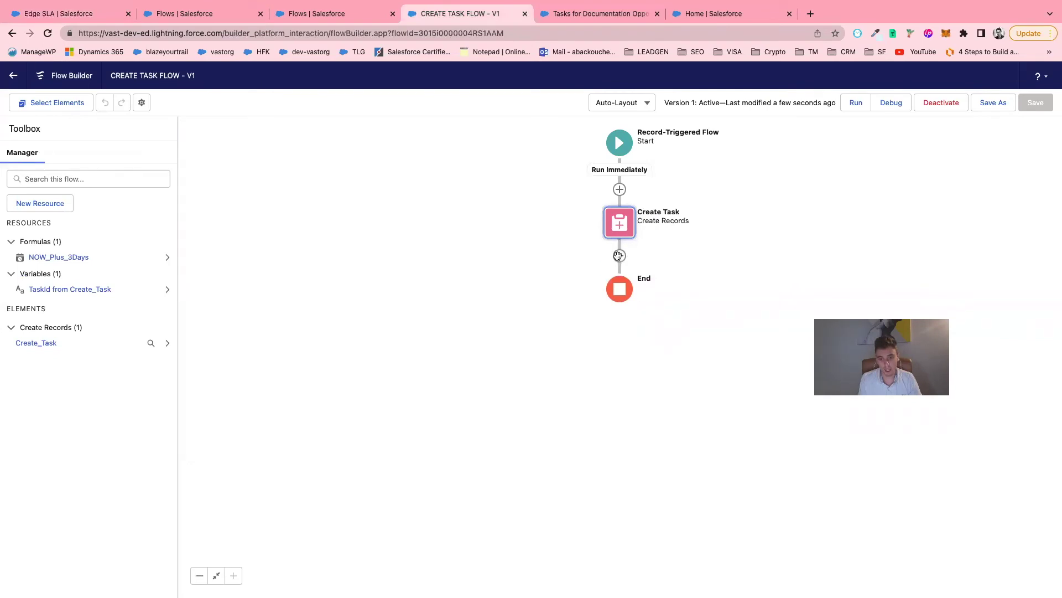
left_click(619, 256)
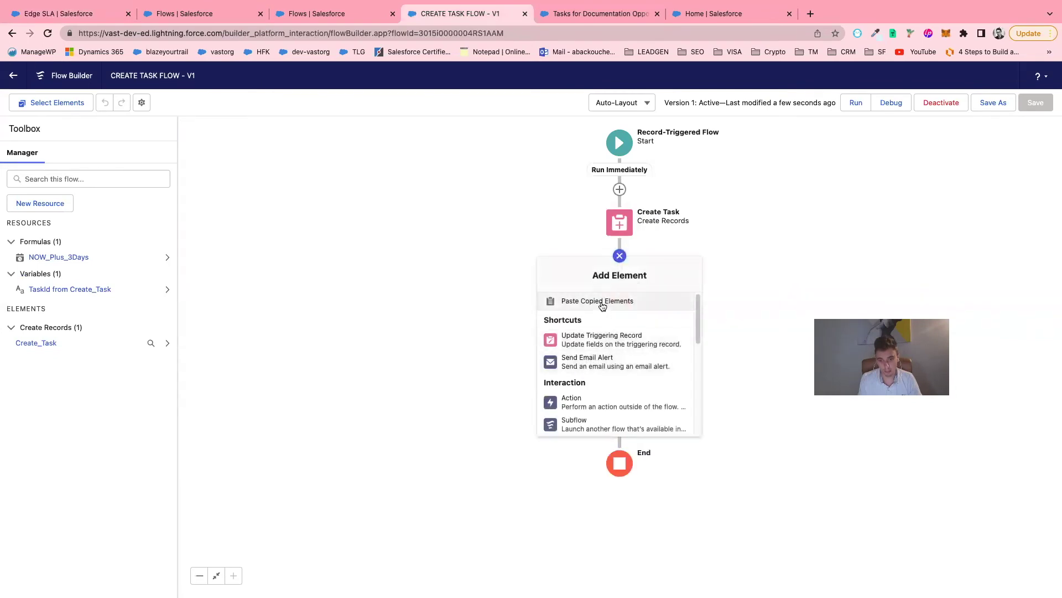
left_click(602, 302)
left_click(619, 322)
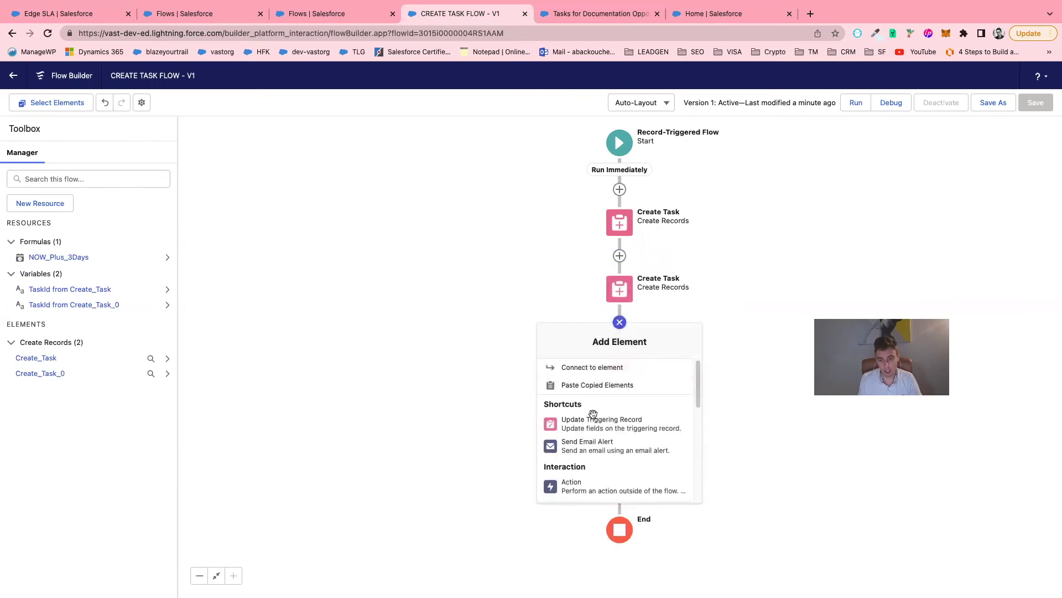
left_click(595, 387)
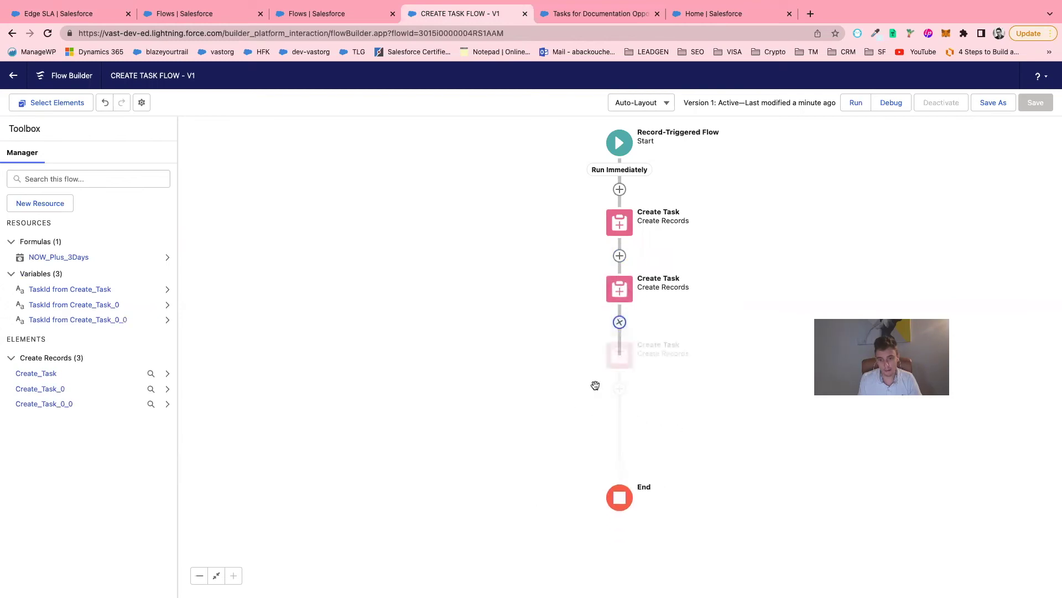
Set the Subject value of the second Create Task element to WELCOME.
left_click(620, 290)
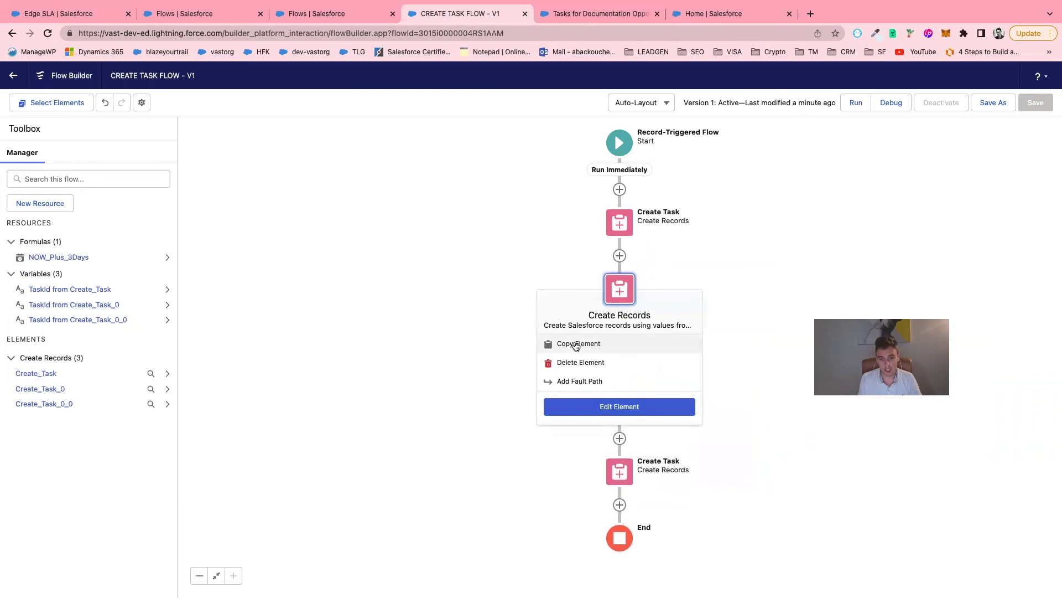
left_click(597, 406)
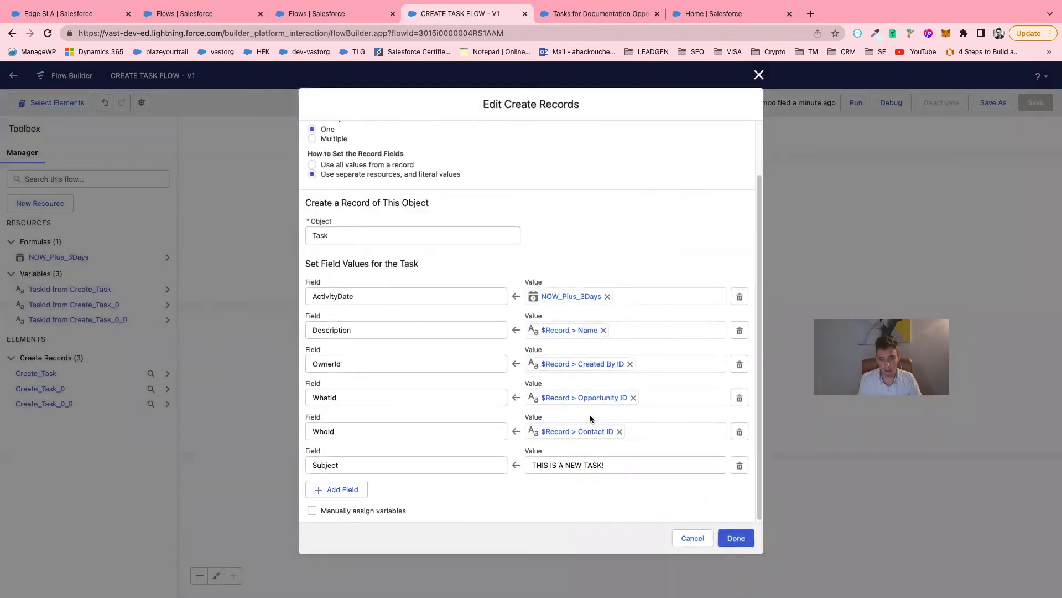
triple_click(570, 465)
type("WELCOME")
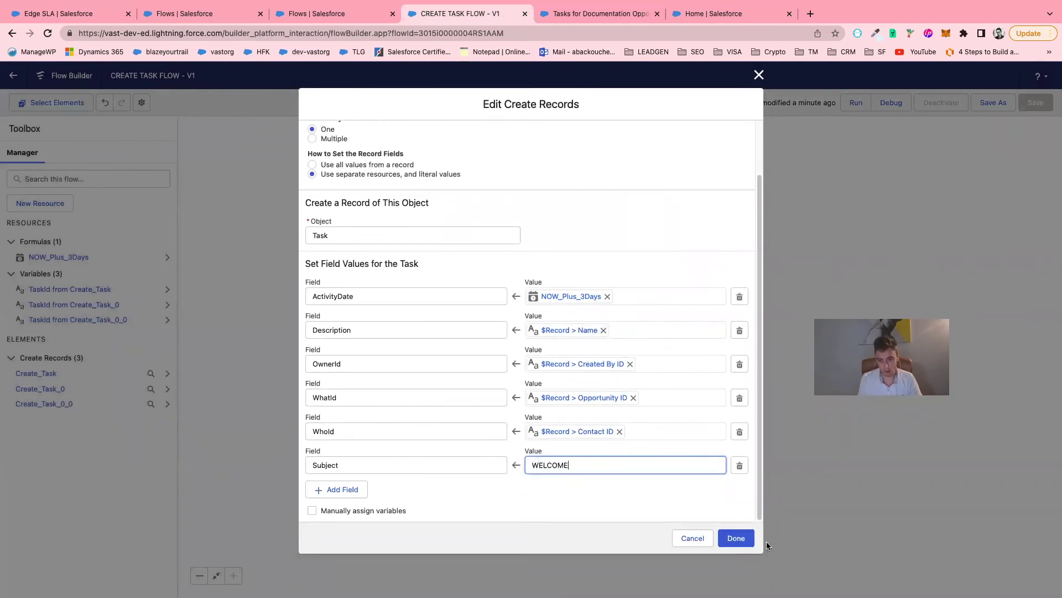
left_click(736, 537)
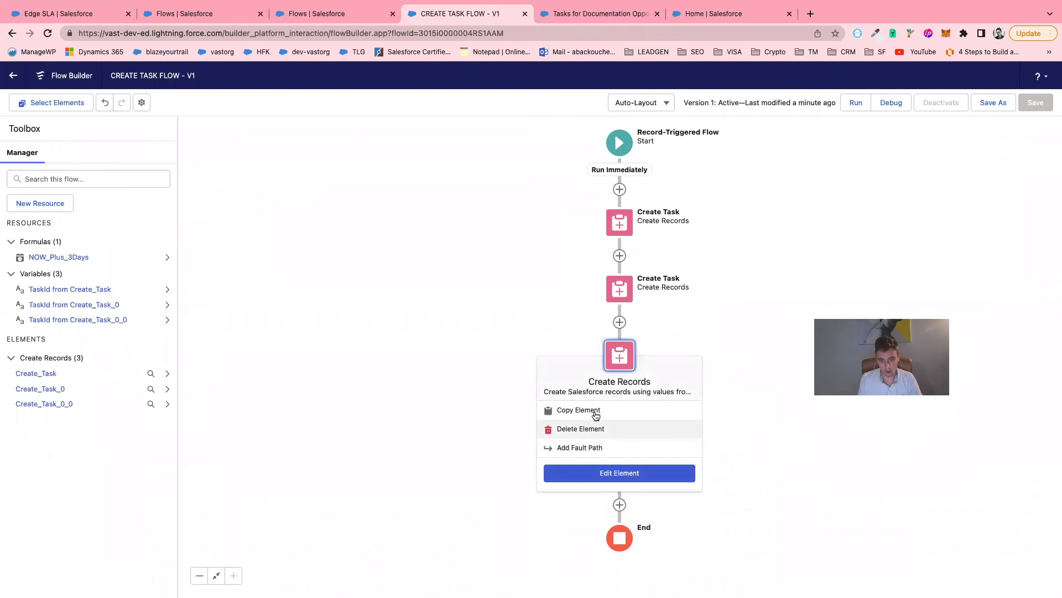
Set the Subject value of the third Create Task element to YOU SHOULD DO THAT.
left_click(597, 474)
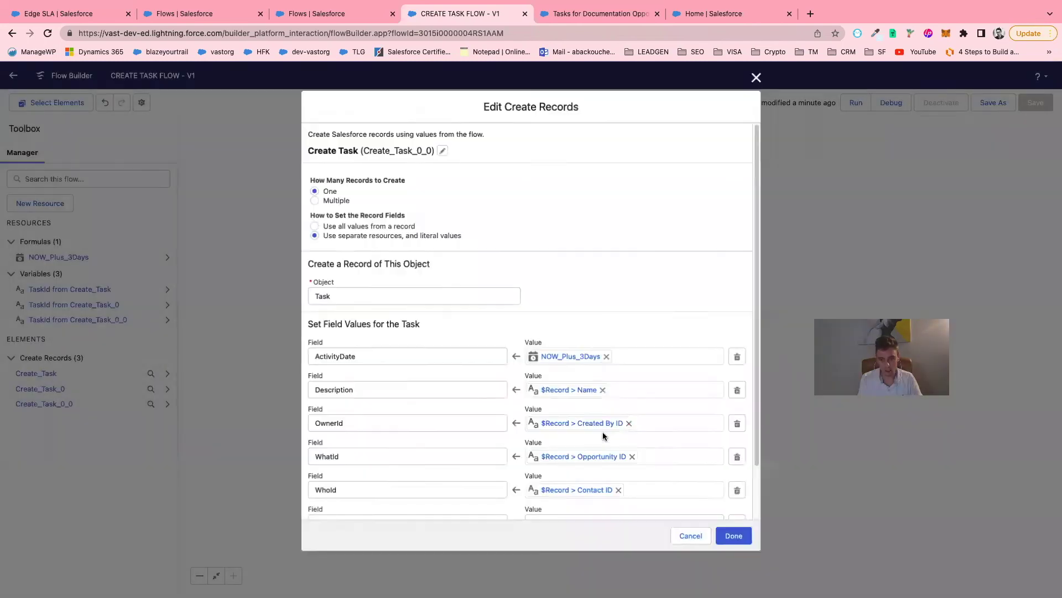
scroll(579, 502, "down", 1)
triple_click(576, 488)
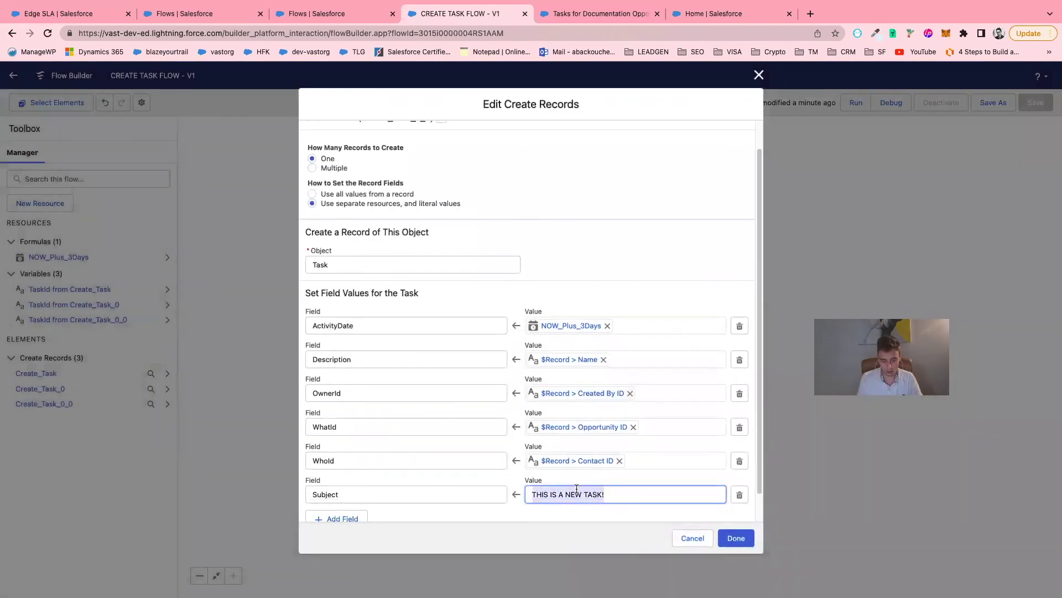
type("YOU SHOULD DO THAT")
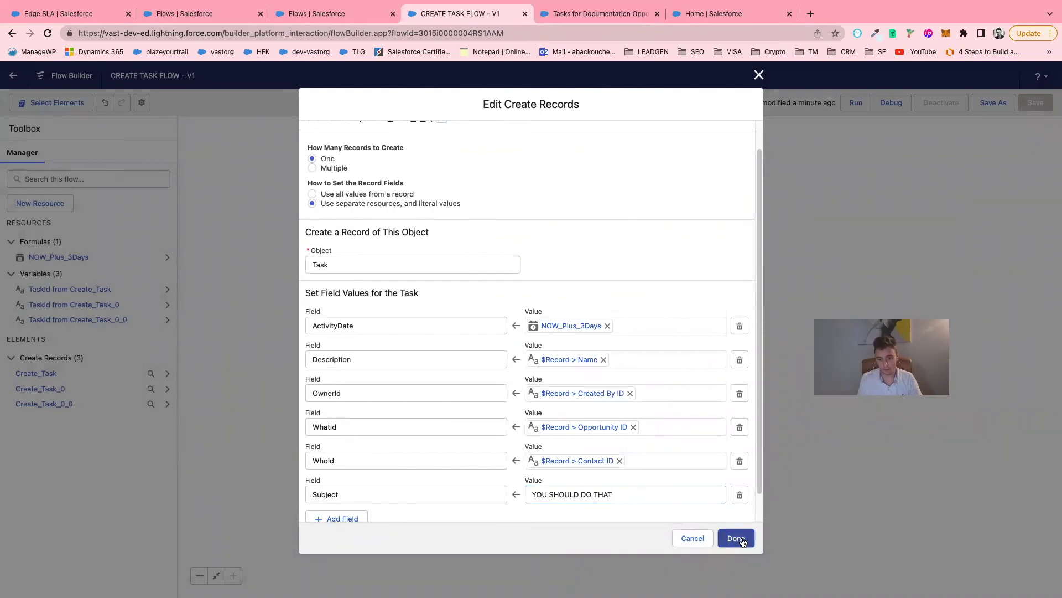
left_click(738, 538)
Save the edited flow as a new version and activate that version.
left_click(996, 111)
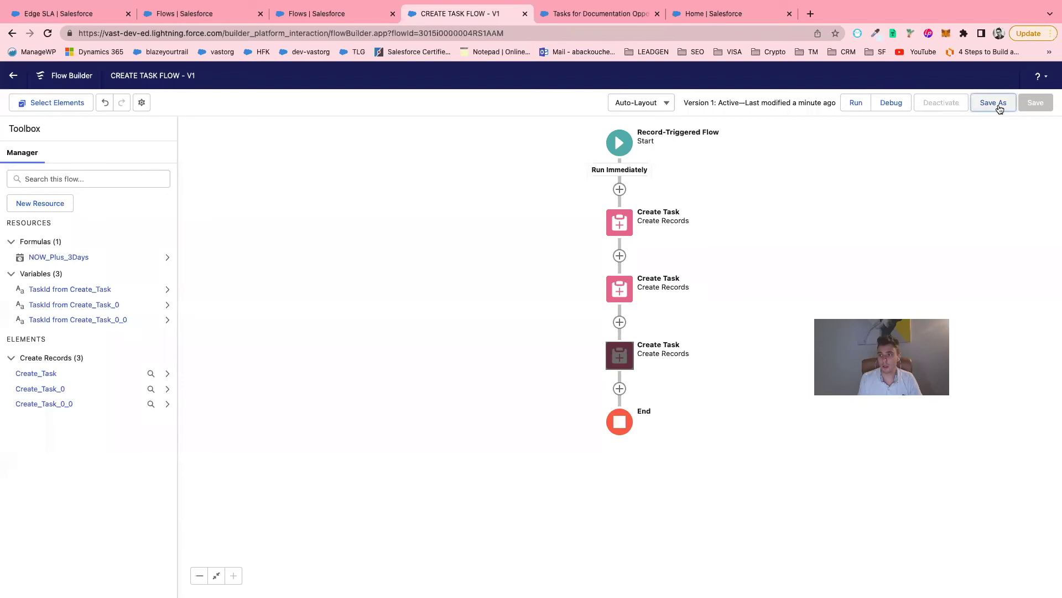
left_click(727, 409)
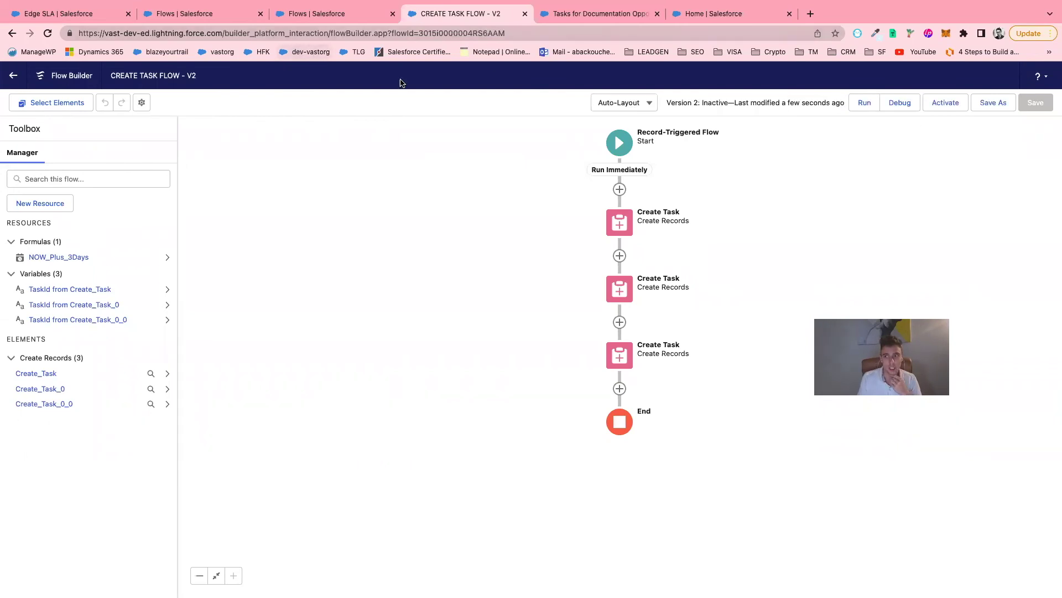
left_click(945, 103)
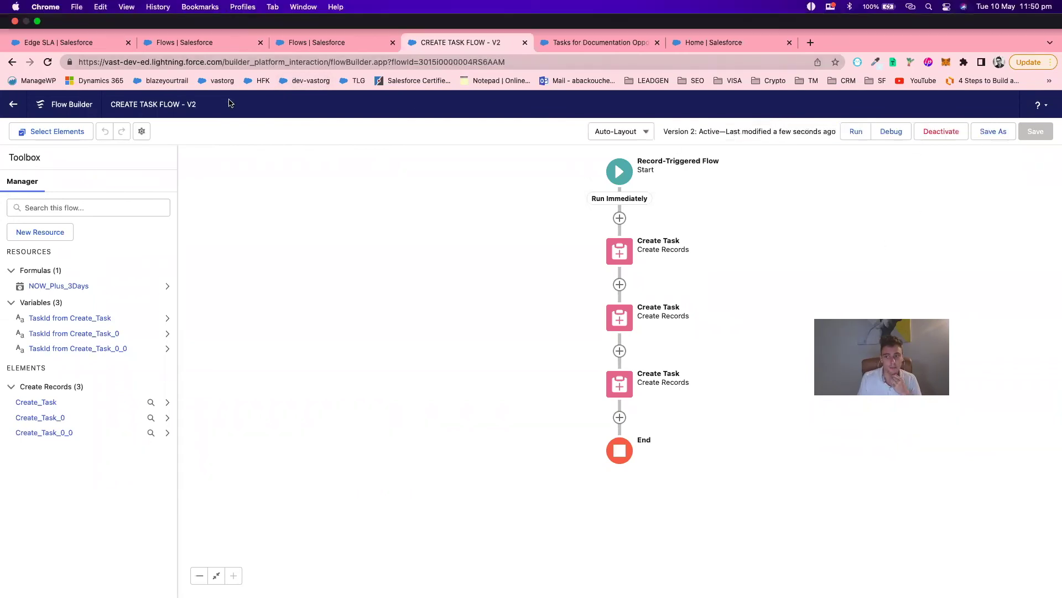
Return to the Edge SLA opportunity and make Engagement its current stage, leaving the sub stage at None.
left_click(185, 17)
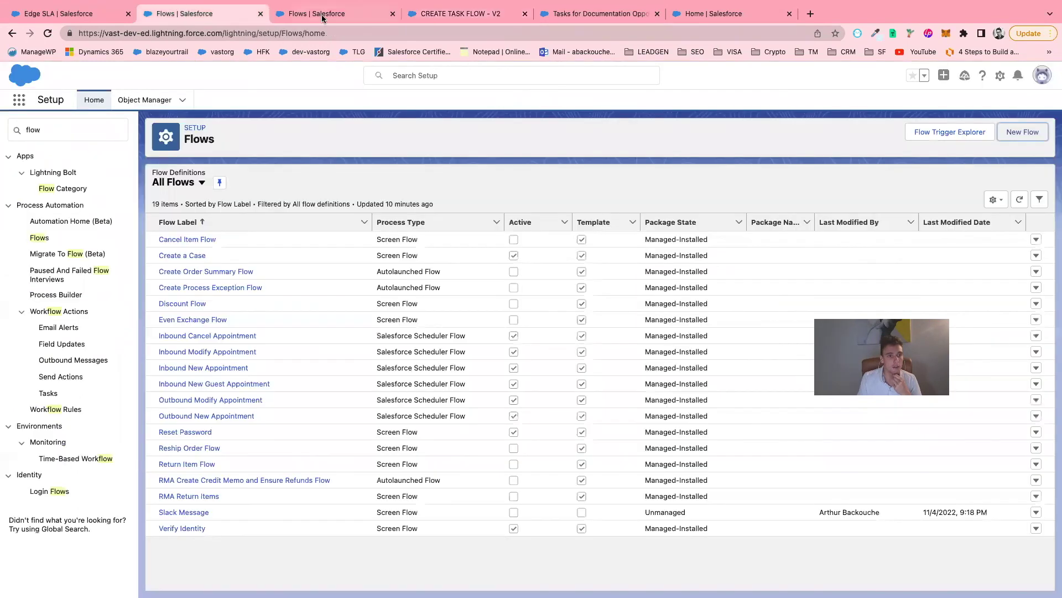
left_click(87, 14)
left_click(145, 203)
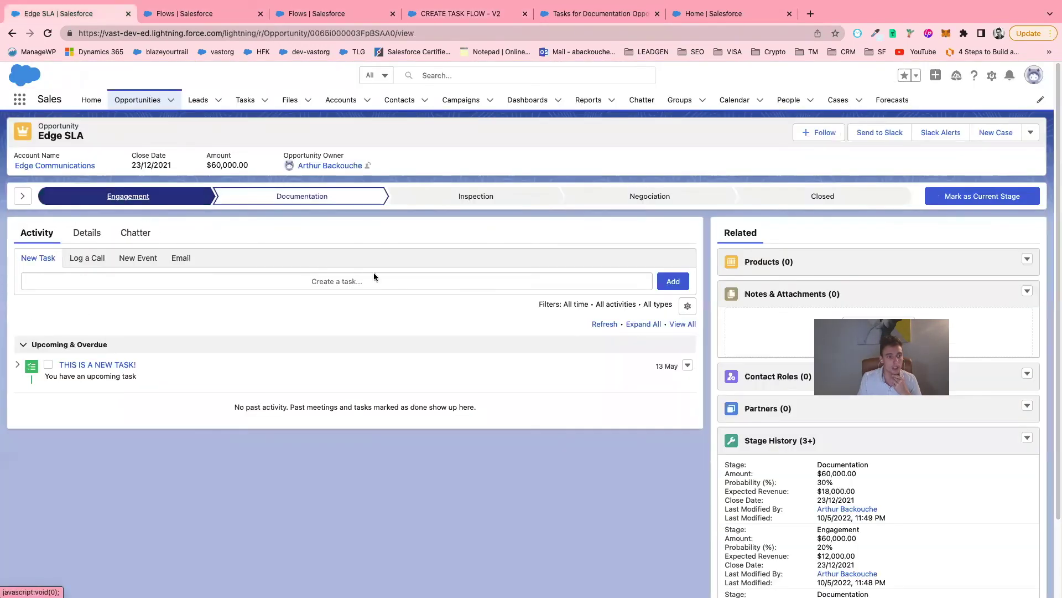
left_click(983, 197)
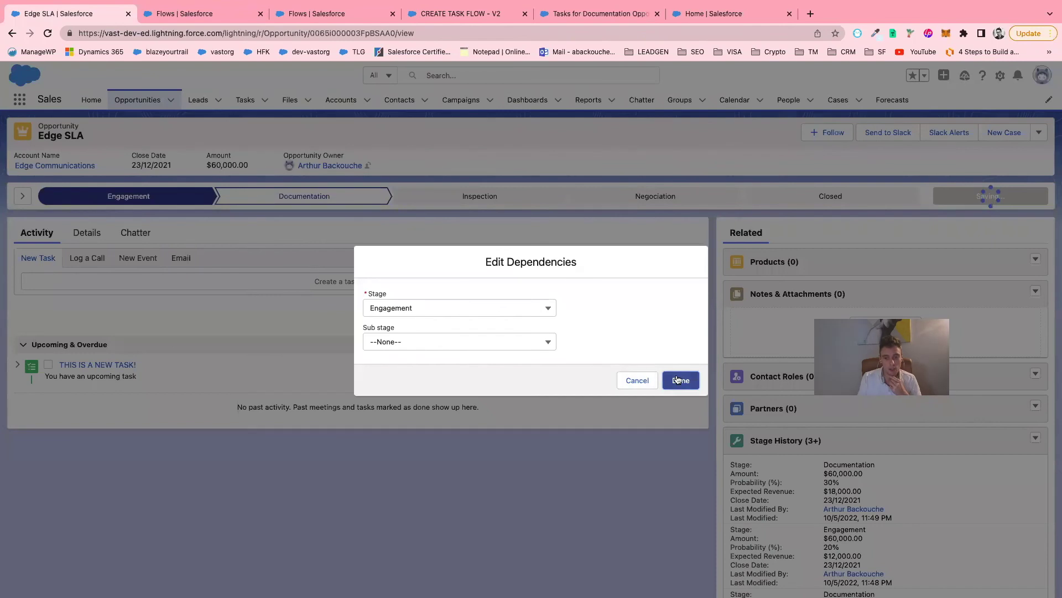
left_click(678, 373)
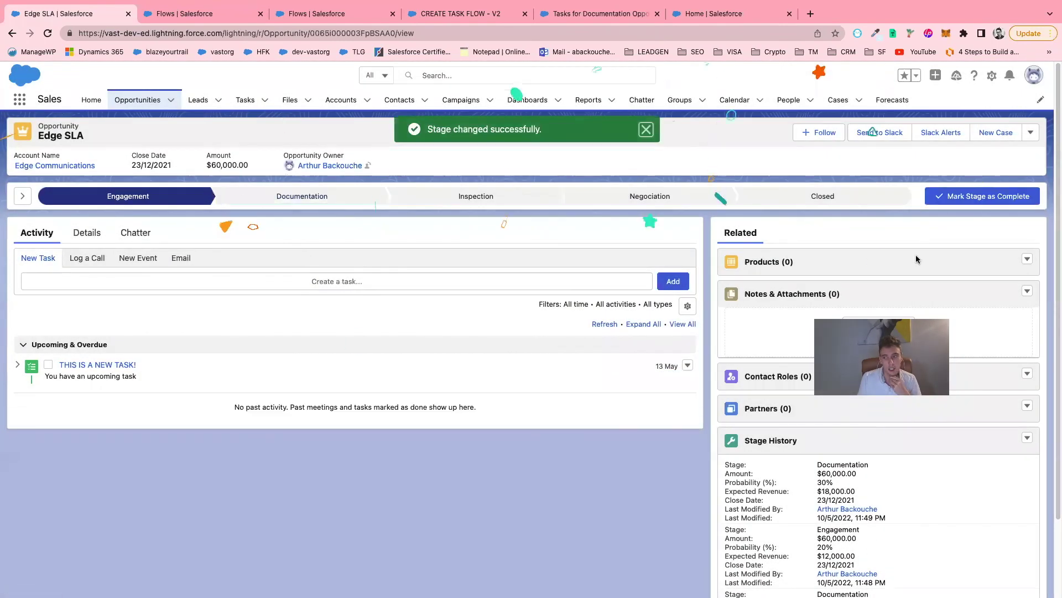
Advance the opportunity to Documentation, show its remaining upcoming tasks and open the first THIS IS A NEW TASK! entry.
left_click(988, 201)
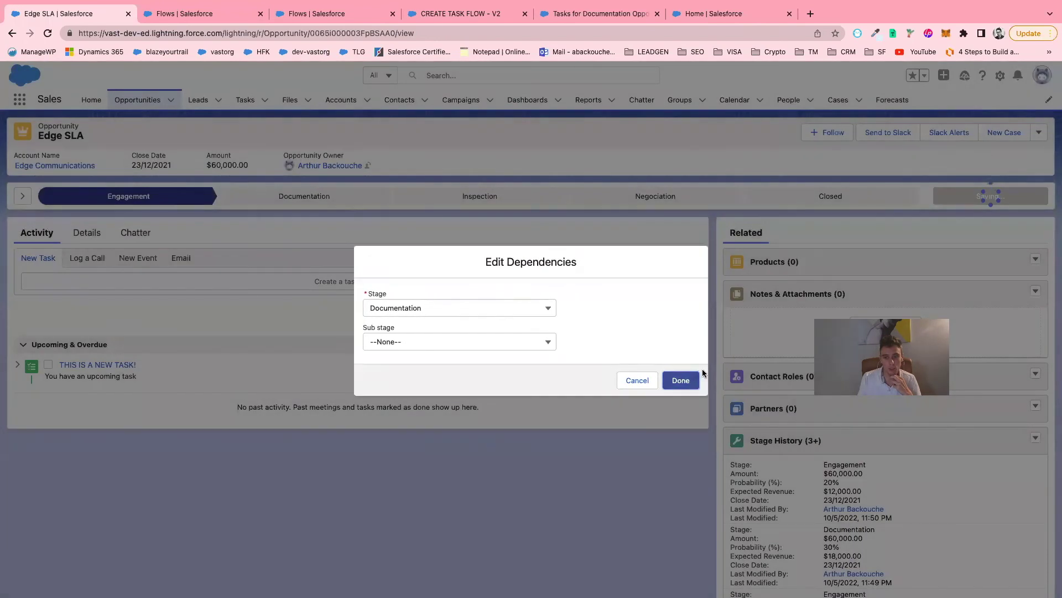
left_click(685, 386)
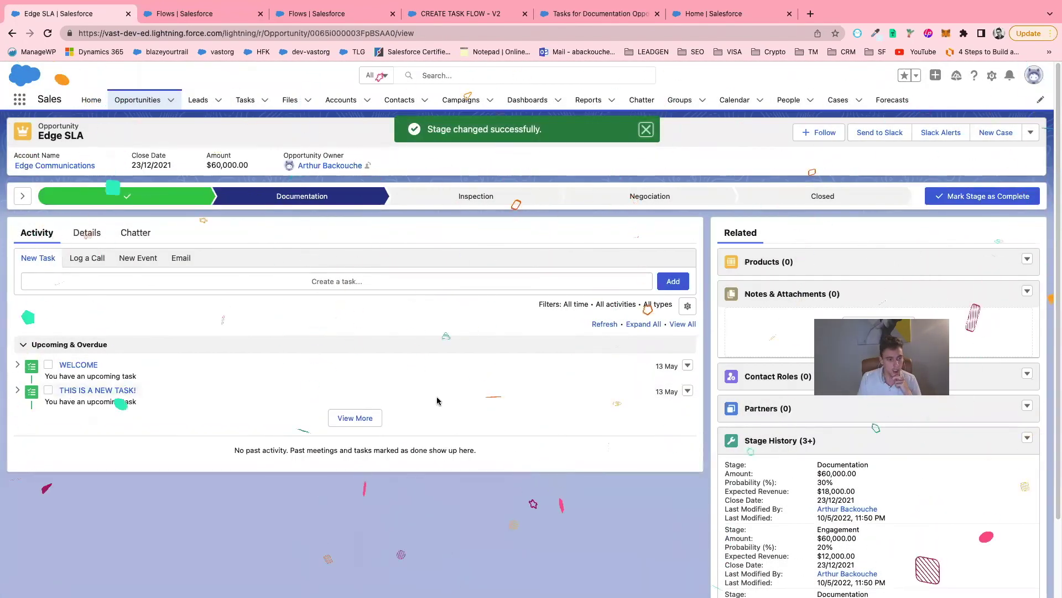
left_click(368, 421)
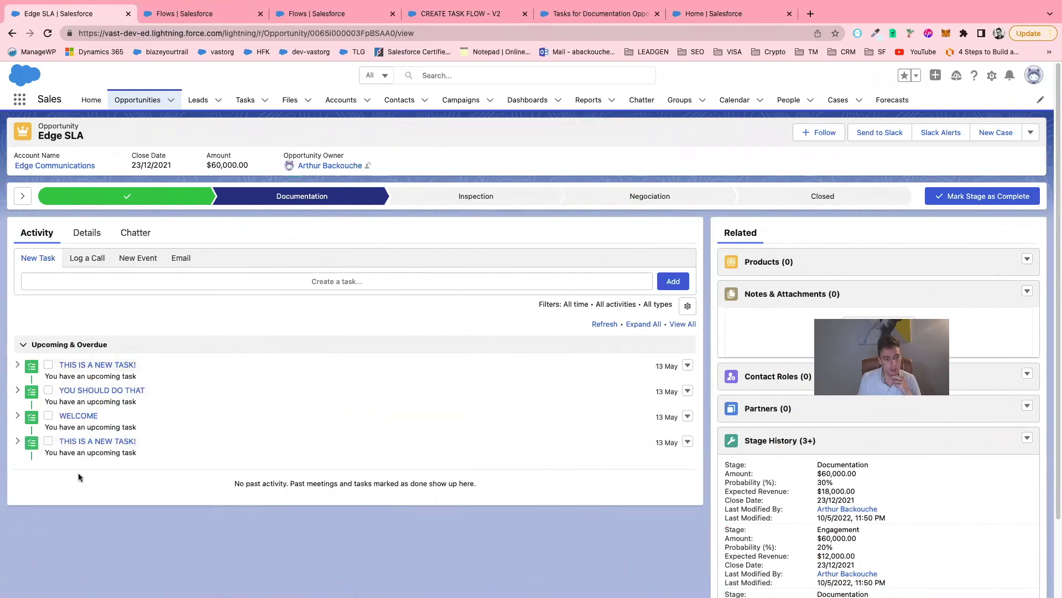
left_click(89, 366)
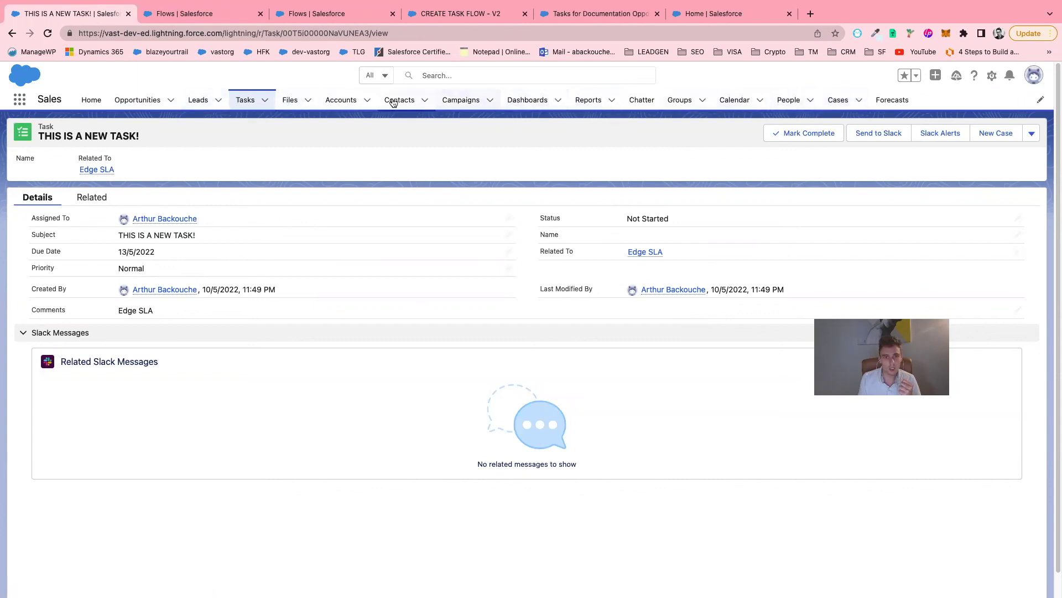
Go to the recently viewed Tasks list and review the details of the YOU SHOULD DO THAT and WELCOME tasks.
left_click(471, 76)
type("tasks")
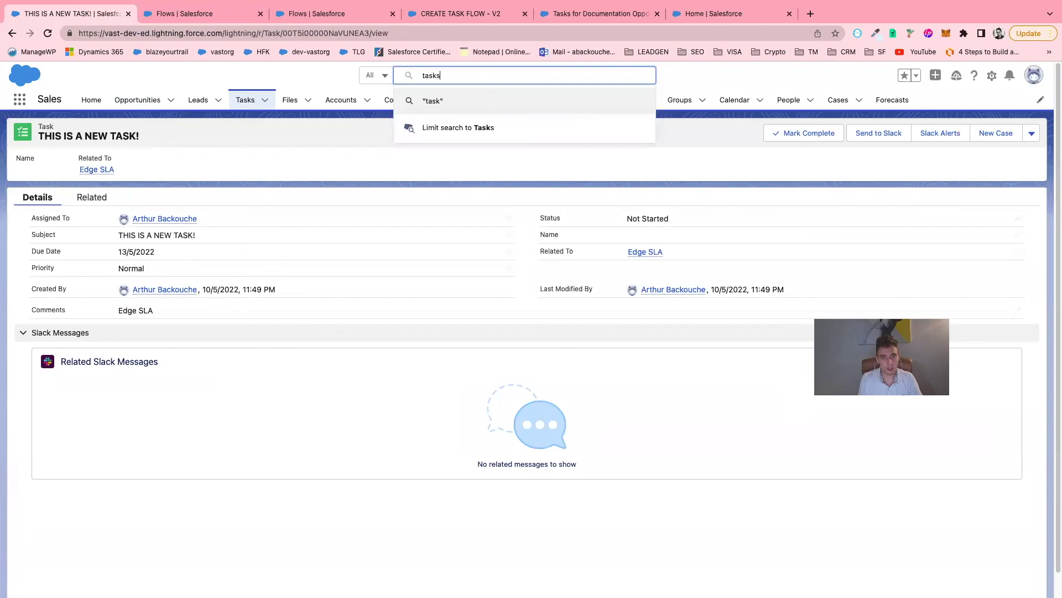
key("Return")
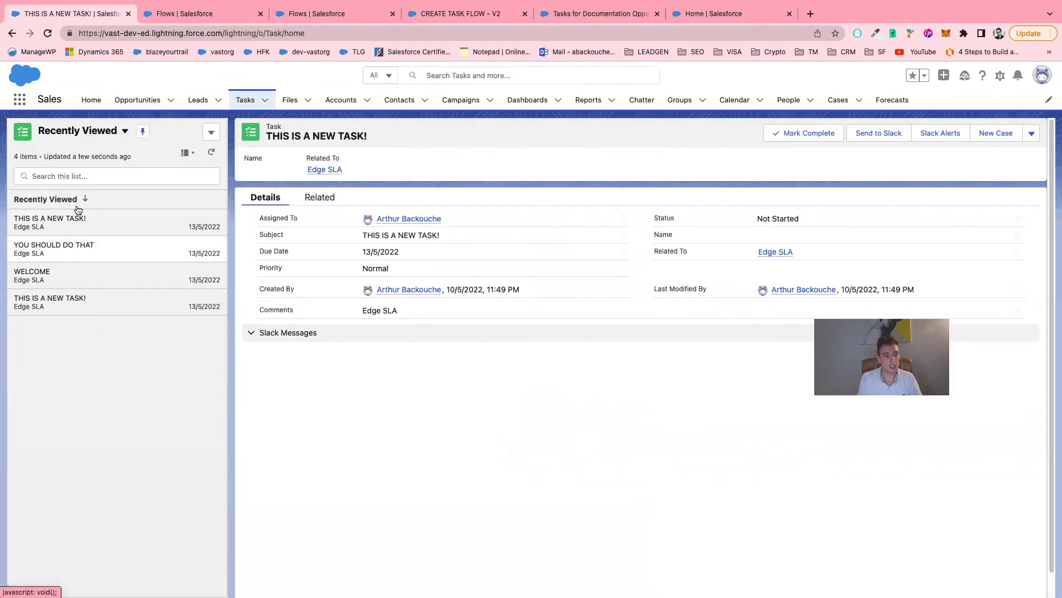
left_click(92, 251)
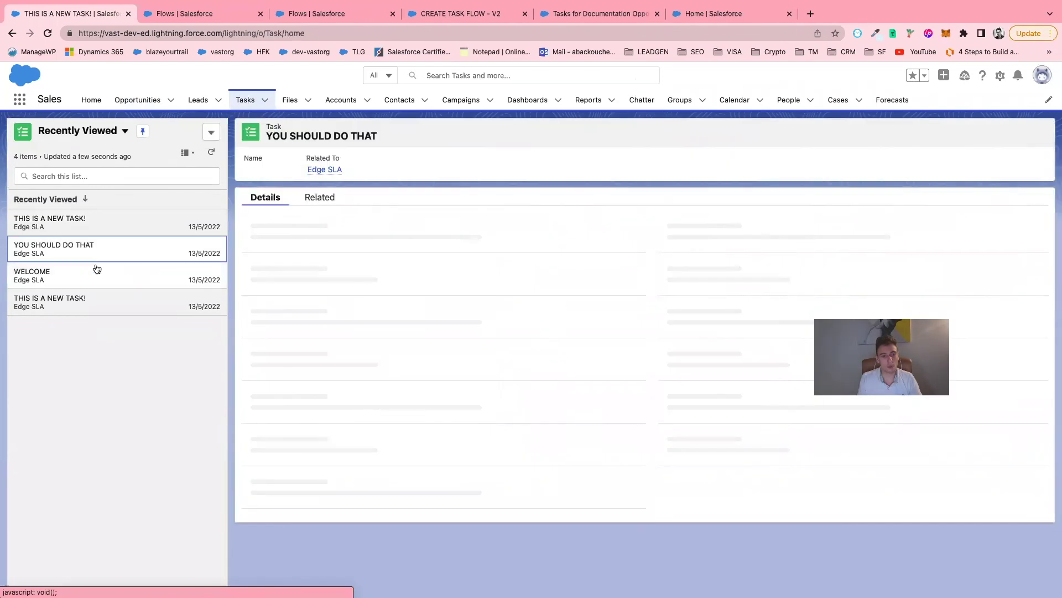
left_click(100, 285)
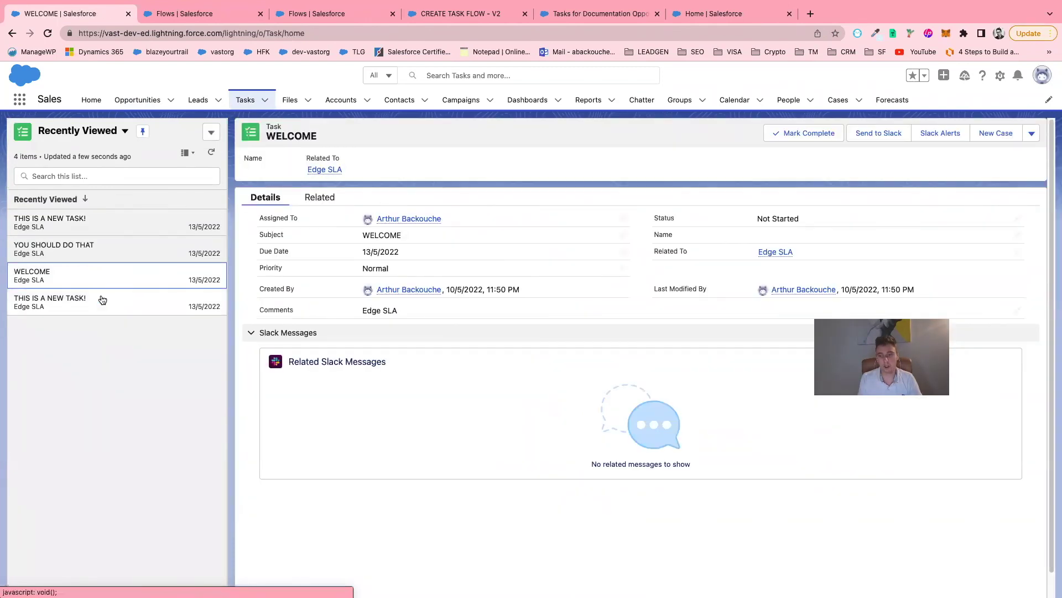
Open the last THIS IS A NEW TASK! entry in the list and mark it complete.
left_click(102, 299)
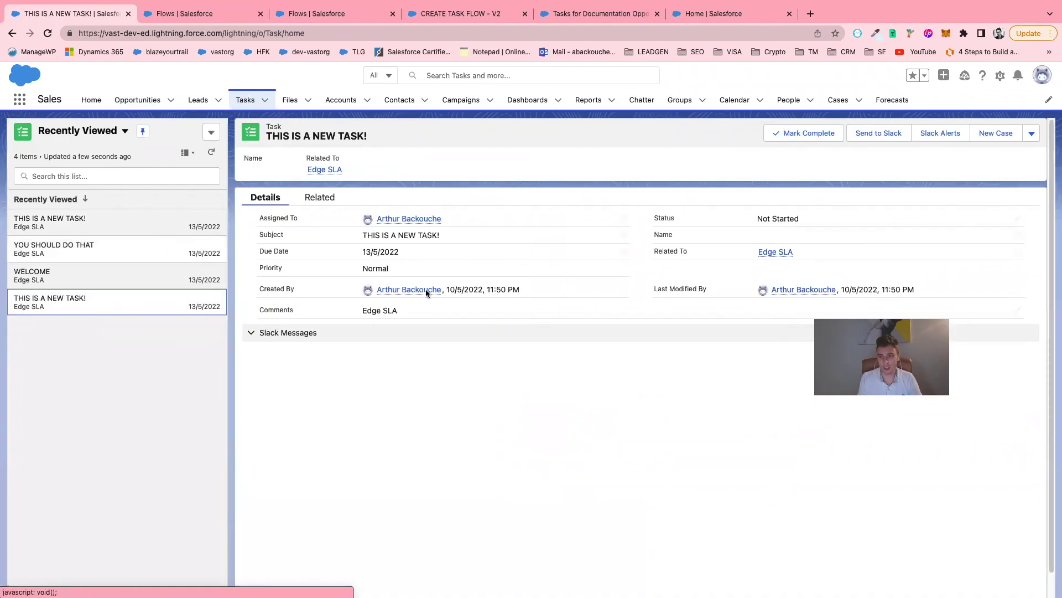
left_click(805, 133)
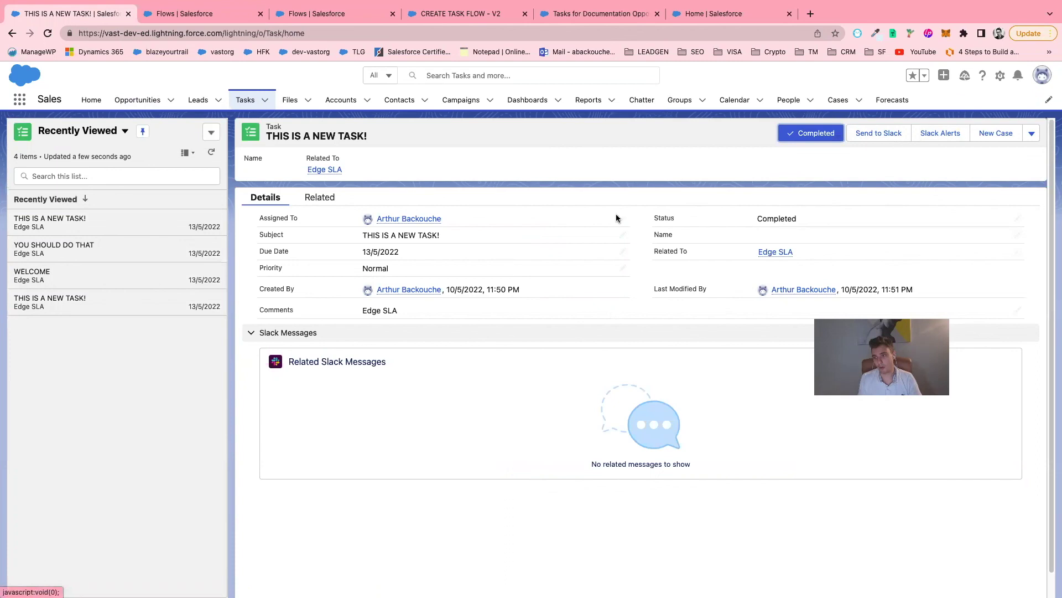
Review the YOU SHOULD DO THAT task again, and return to the CREATE TASK FLOW - V2 flow.
left_click(154, 249)
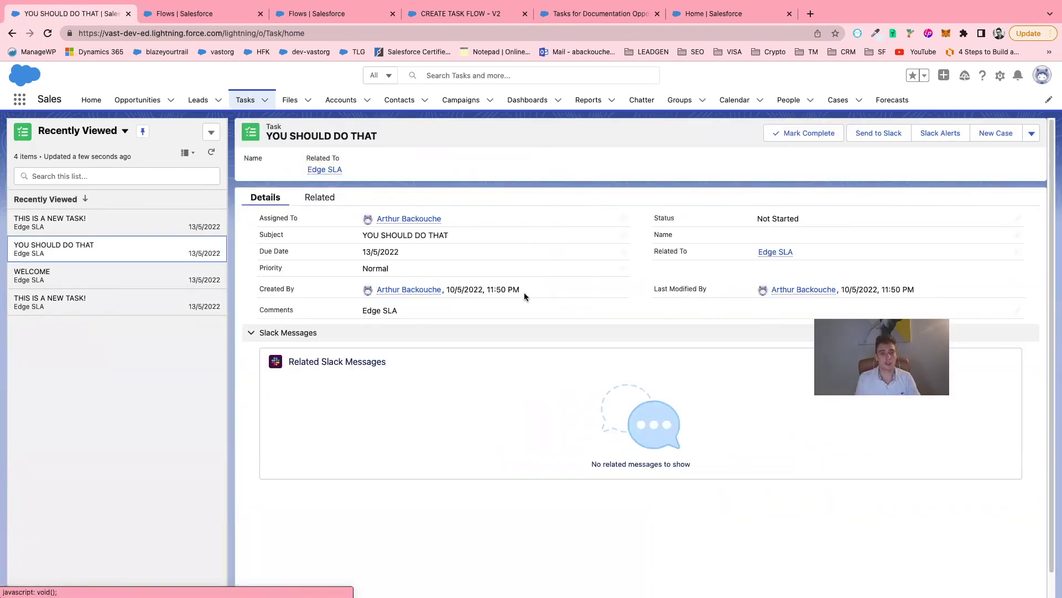
left_click(473, 17)
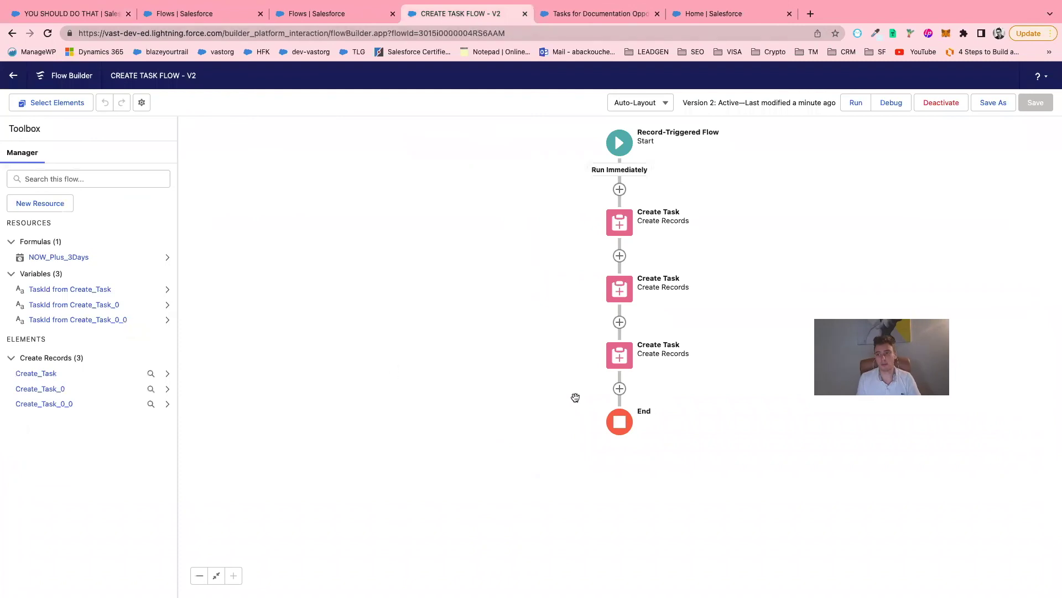